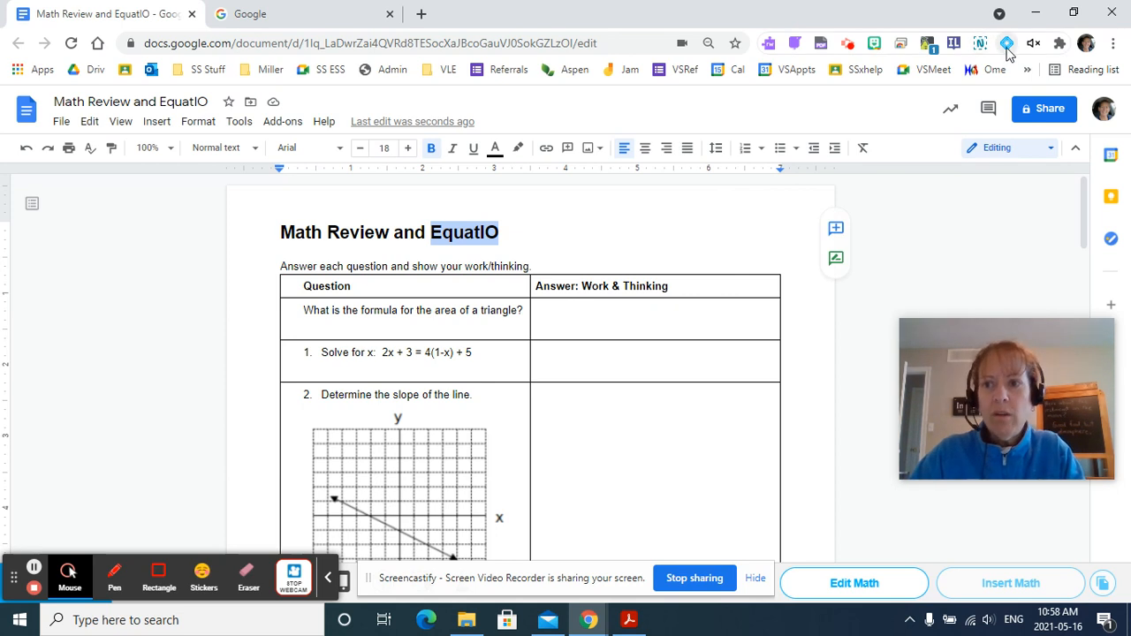
Open the browser's extensions list to locate the EquatIO extension.
{"action": "left_click", "coordinate": [1060, 43]}
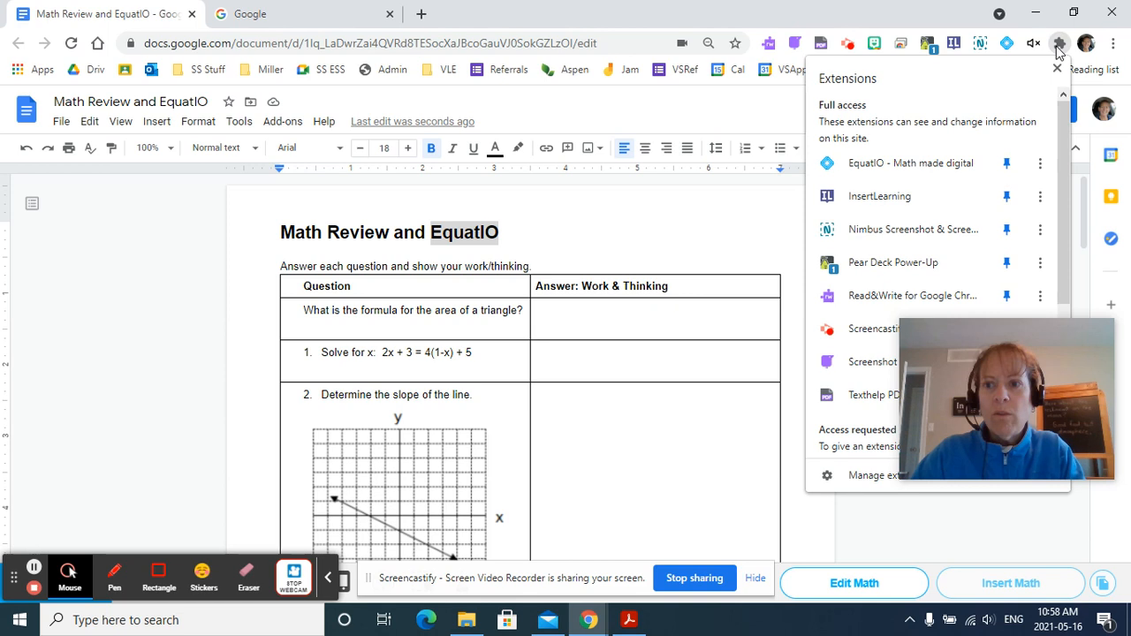
{"action": "left_click", "coordinate": [1006, 43]}
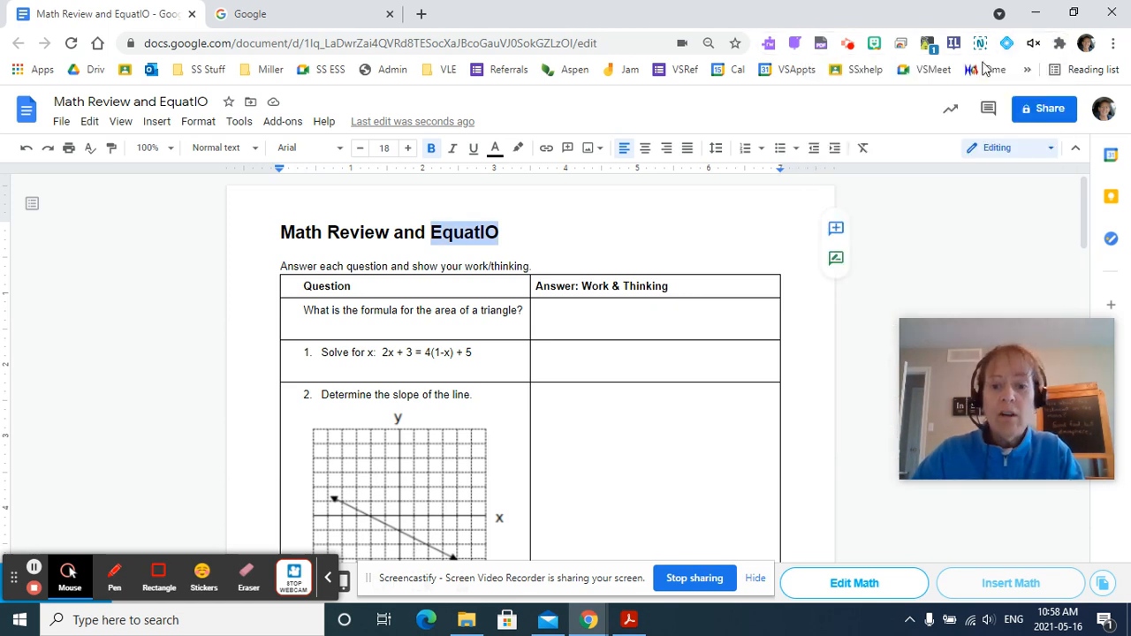
Search Google for equatio extension and open the EquatIO – Math made digital Chrome Web Store page.
{"action": "left_click", "coordinate": [267, 17]}
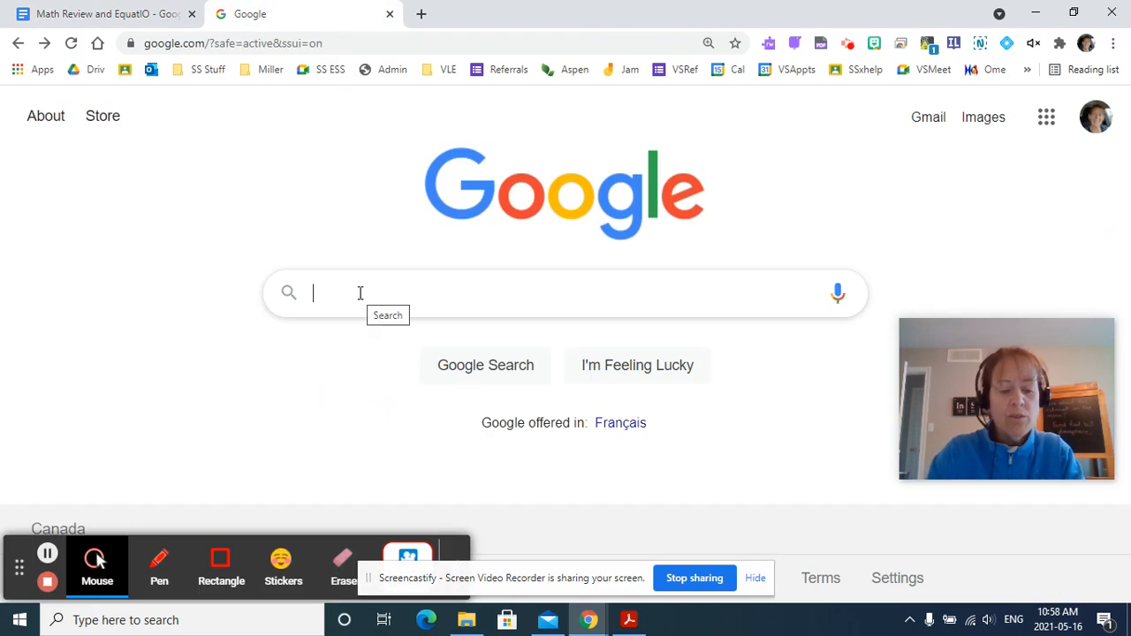
{"action": "type", "text": "equaoi"}
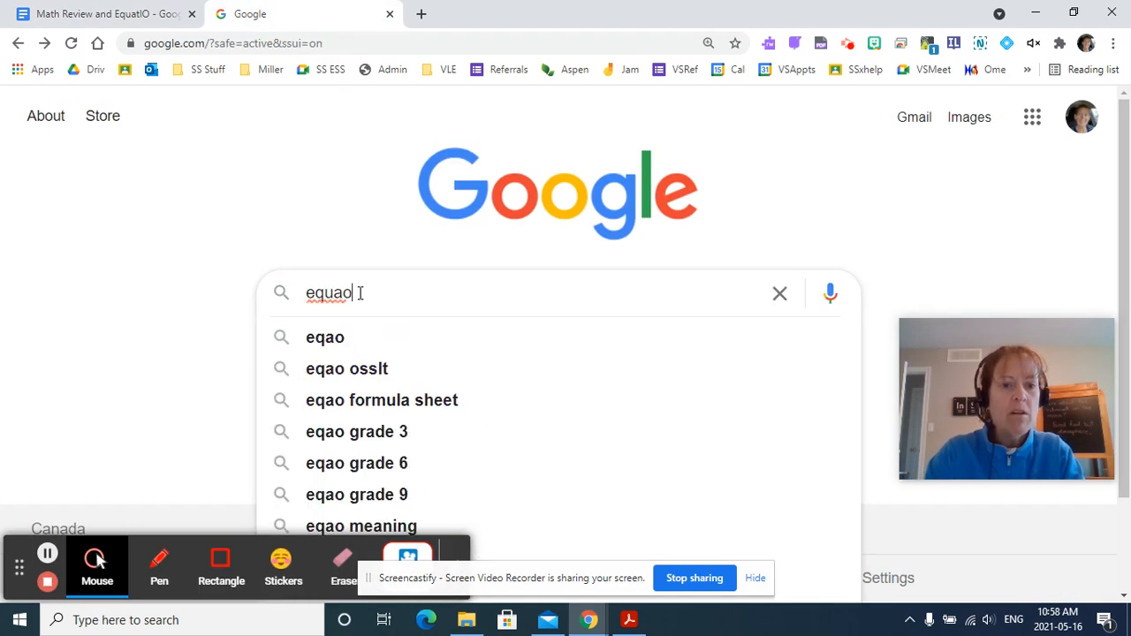
{"action": "key", "text": "BackSpace"}
{"action": "key", "text": "BackSpace"}
{"action": "type", "text": "tio"}
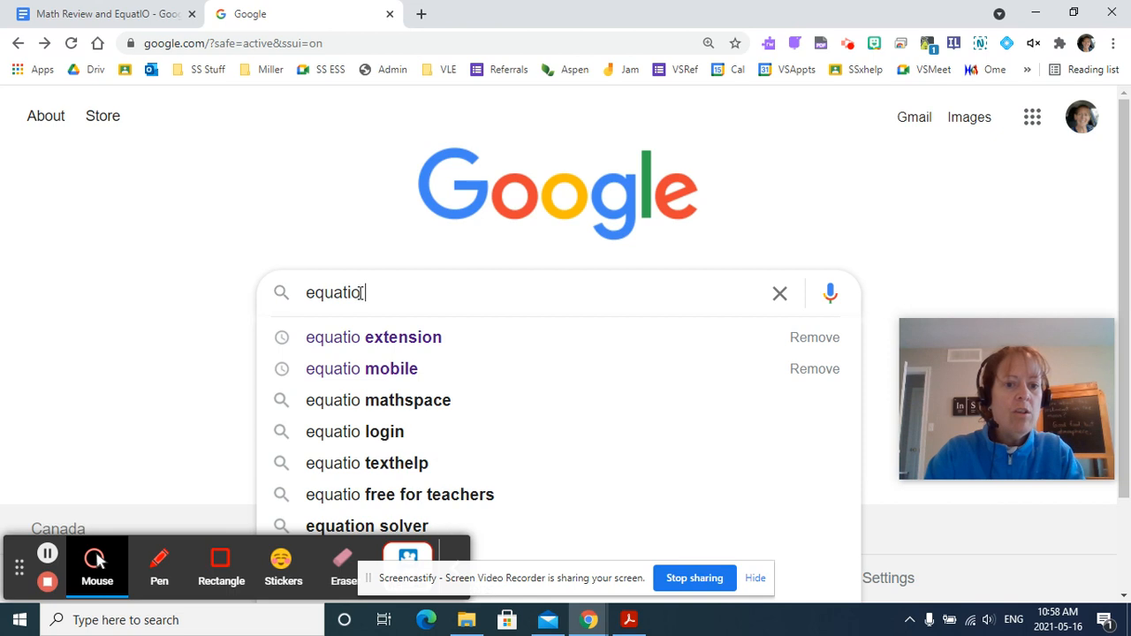
{"action": "left_click", "coordinate": [381, 339]}
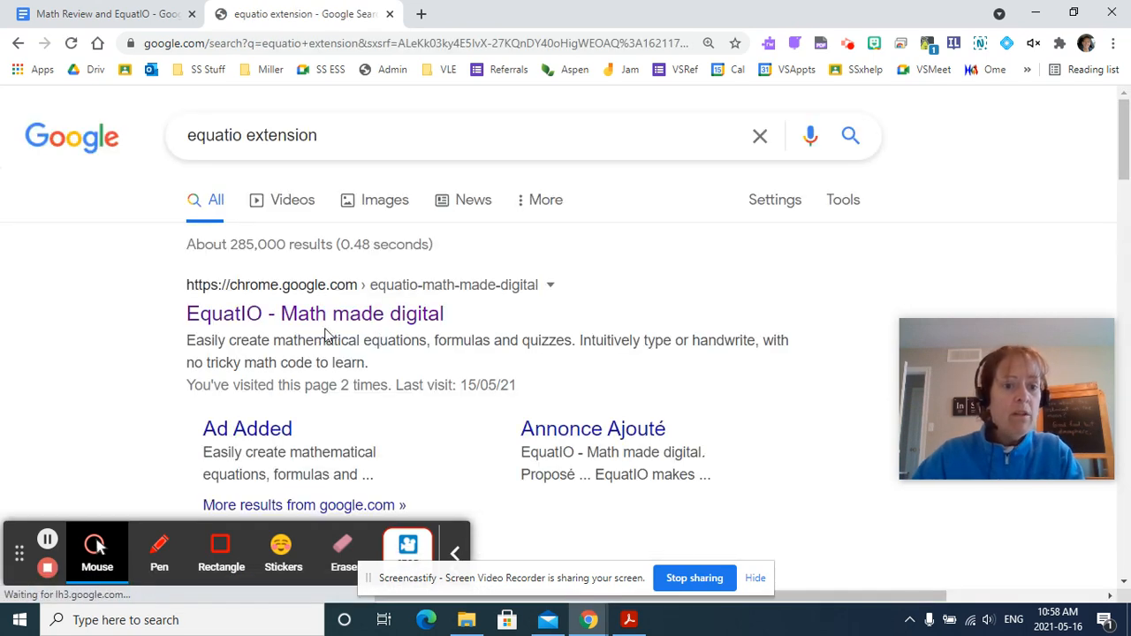
{"action": "left_click", "coordinate": [234, 317]}
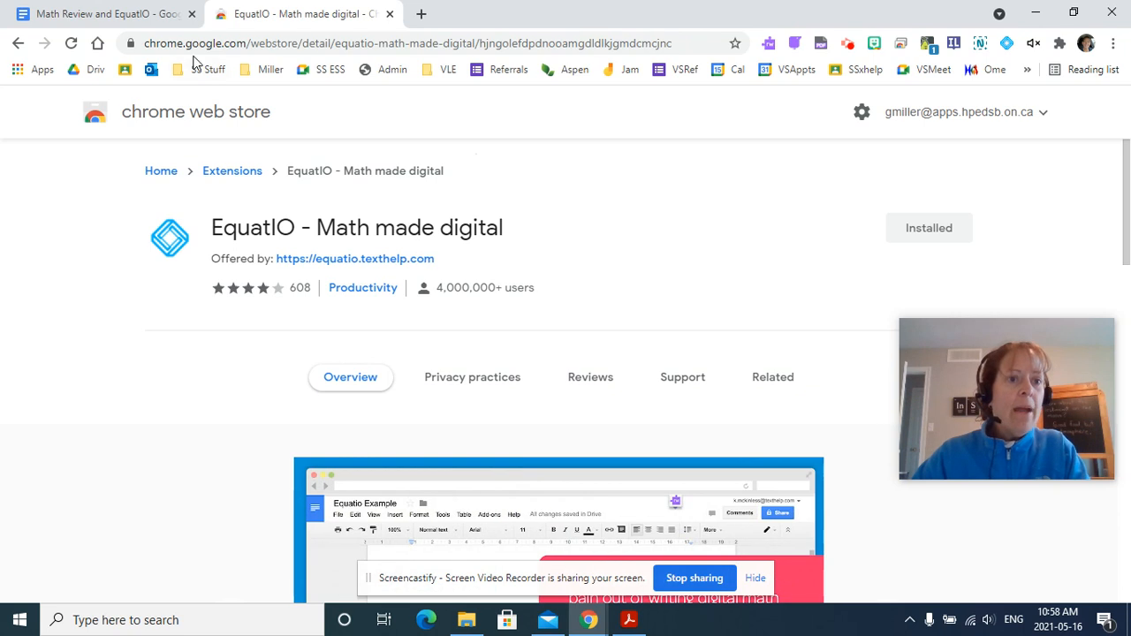
Return to the Math Review and EquatIO document and reopen the EquatIO toolbar.
{"action": "left_click", "coordinate": [89, 16]}
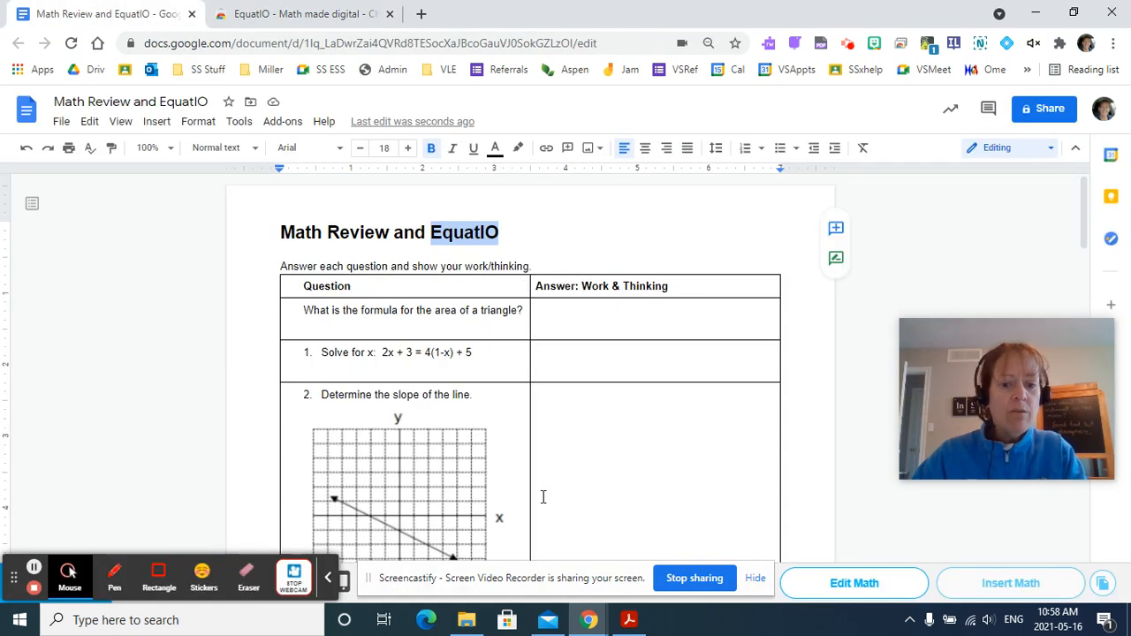
{"action": "left_click", "coordinate": [756, 580]}
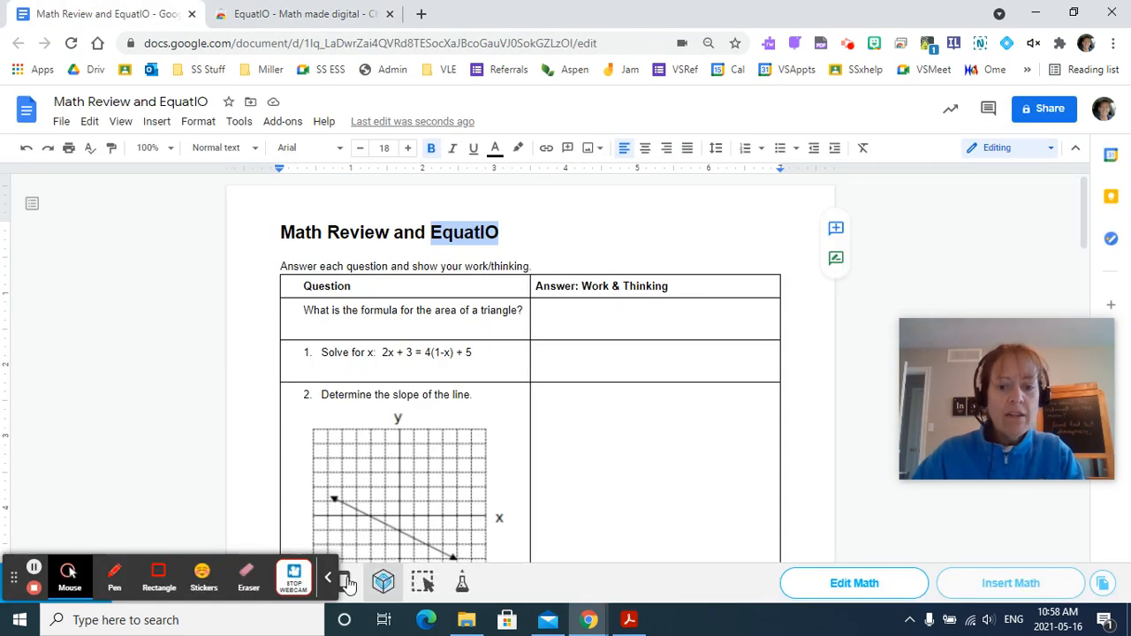
{"action": "left_click", "coordinate": [327, 578]}
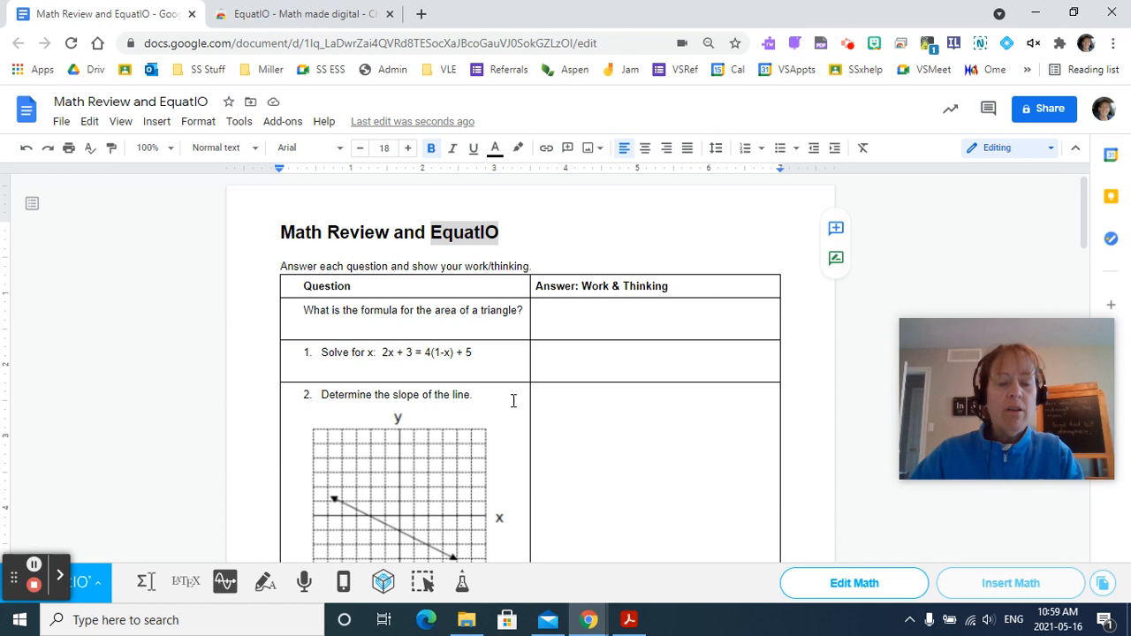
{"action": "left_click", "coordinate": [1006, 43]}
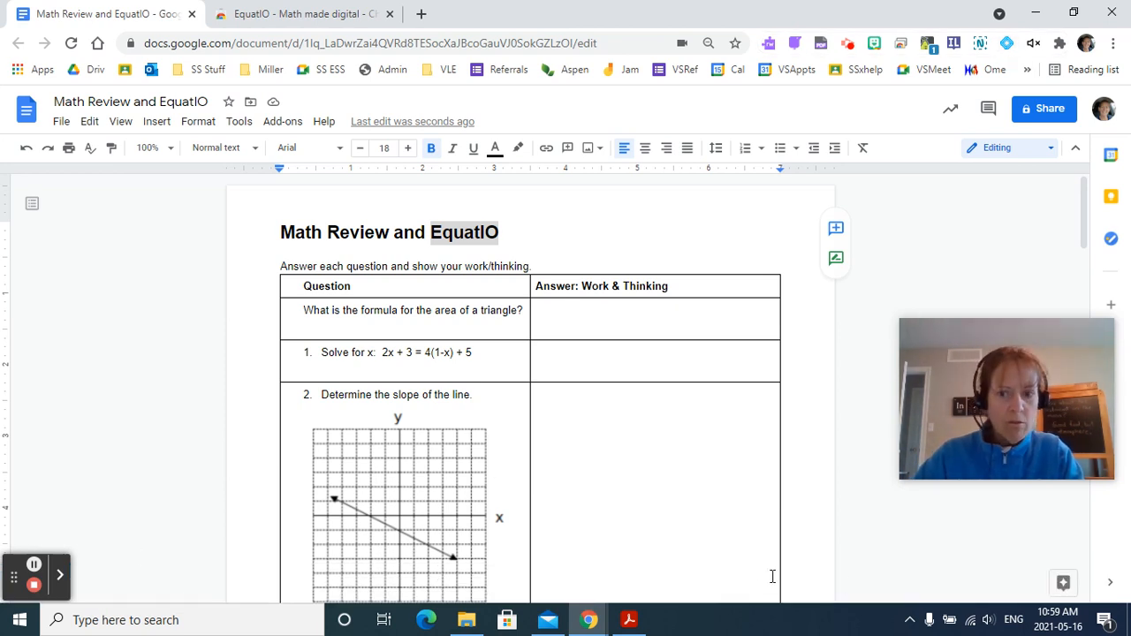
{"action": "left_click", "coordinate": [1007, 44]}
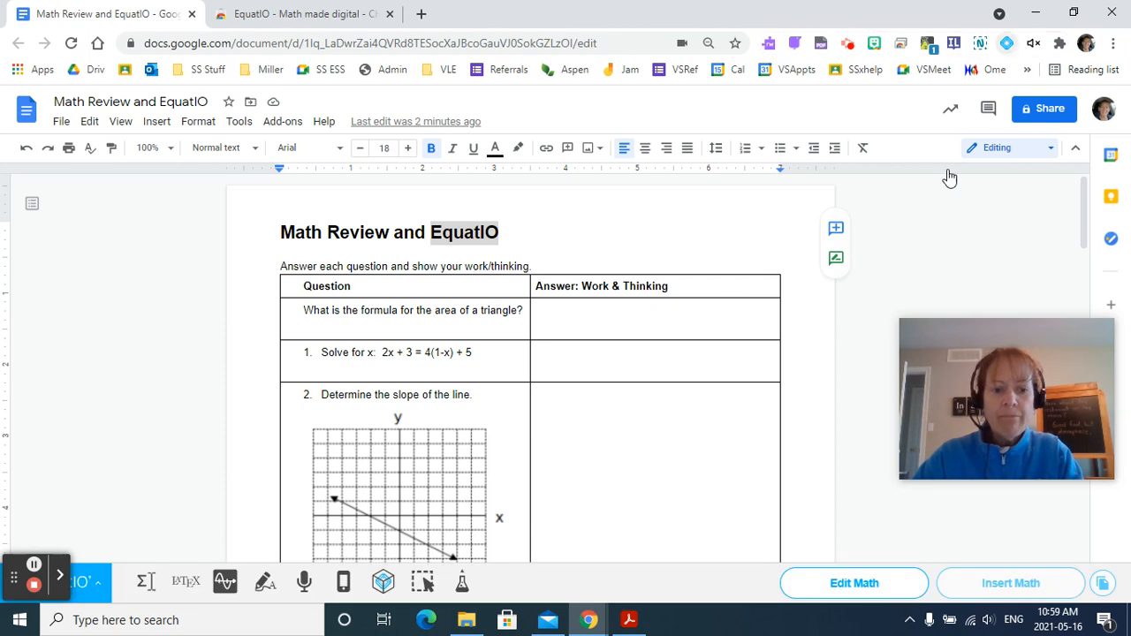
{"action": "mouse_move", "coordinate": [576, 633]}
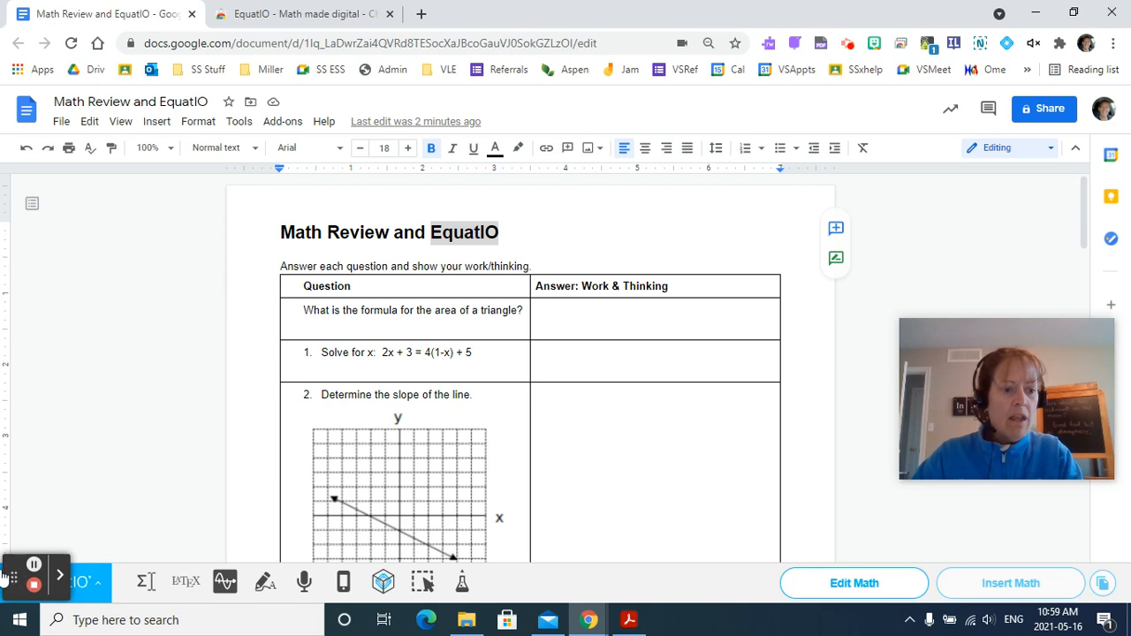
{"action": "left_click_drag", "start_coordinate": [12, 572], "coordinate": [23, 320]}
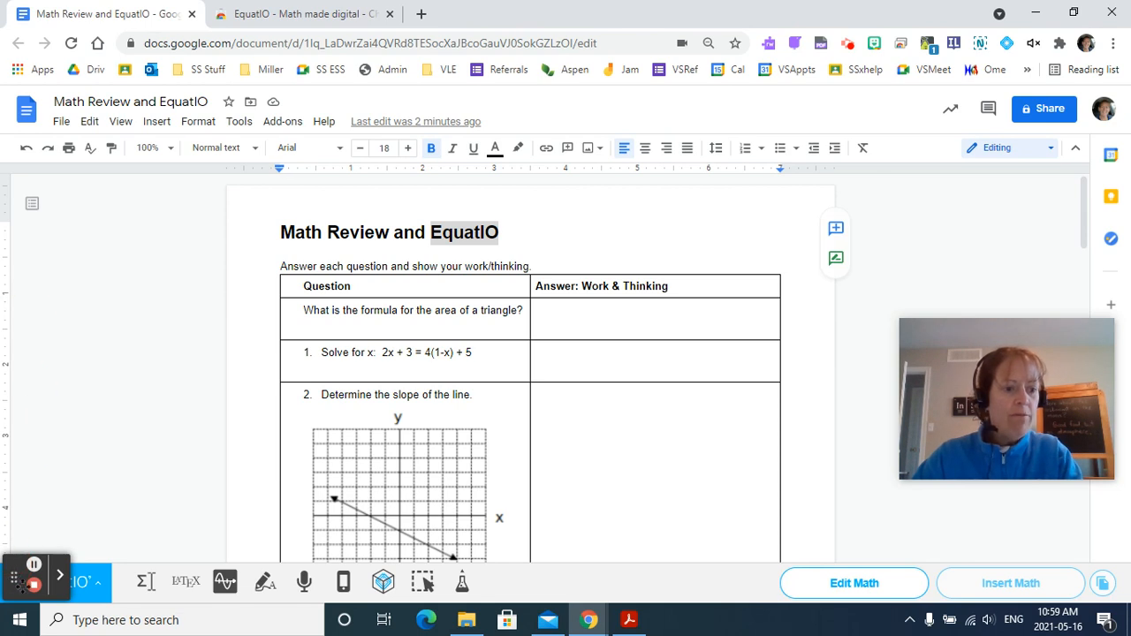
{"action": "left_click_drag", "start_coordinate": [13, 575], "coordinate": [15, 300]}
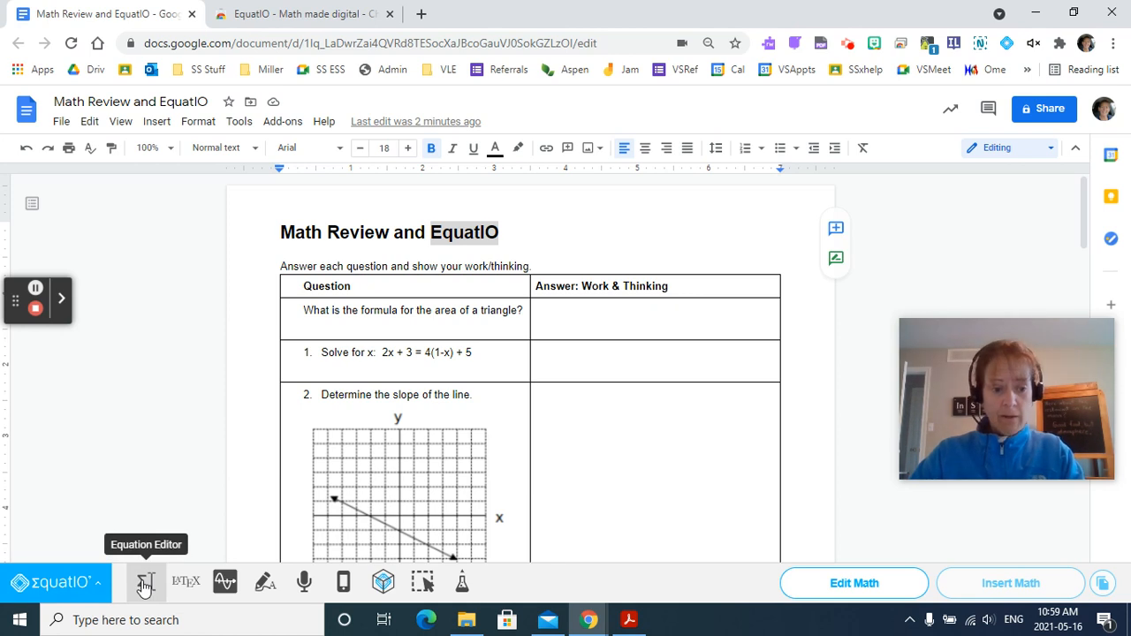
Insert the area of a triangle formula A = 1/2 b·h with the Equation Editor's area prediction.
{"action": "left_click", "coordinate": [144, 586]}
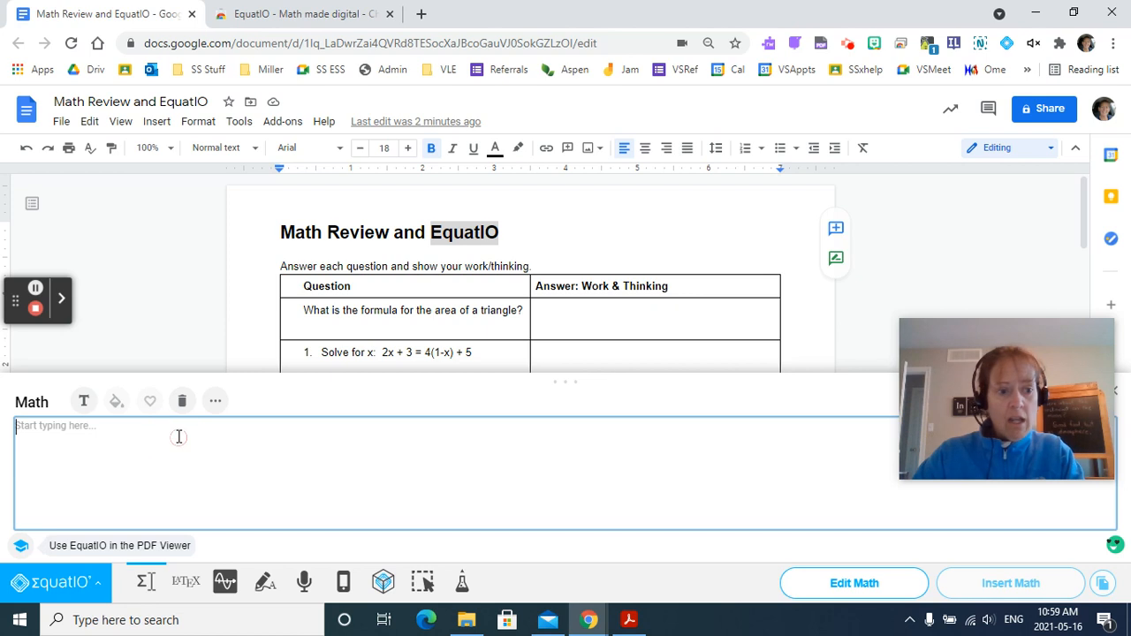
{"action": "type", "text": "area"}
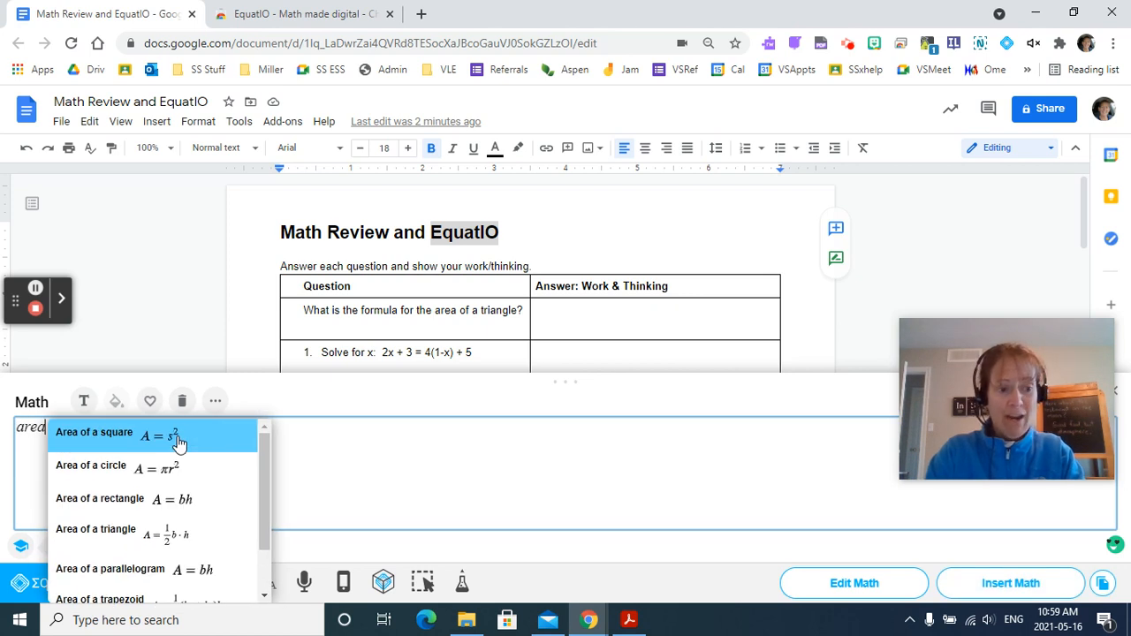
{"action": "left_click", "coordinate": [118, 528]}
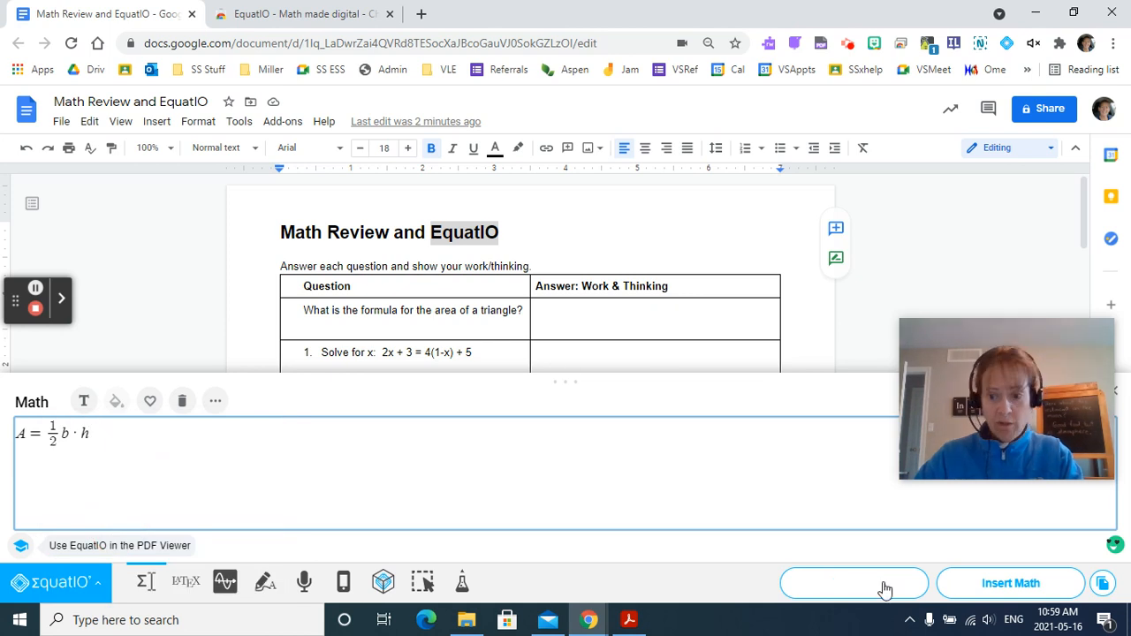
{"action": "left_click", "coordinate": [994, 590]}
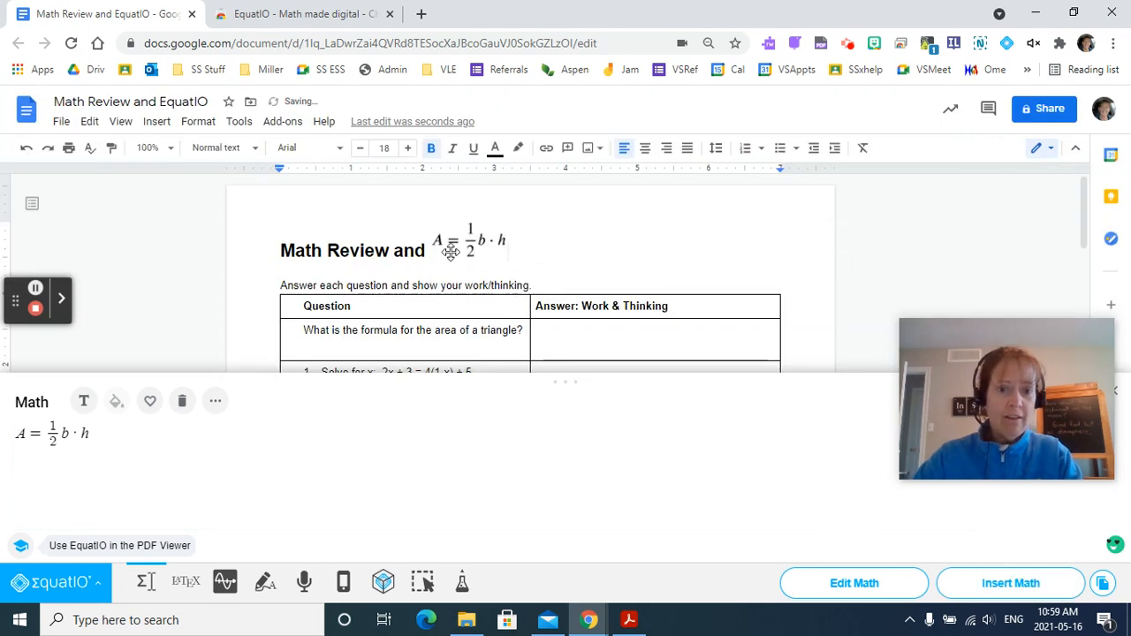
Move the inserted formula into the Answer cell beside the triangle area question.
{"action": "left_click", "coordinate": [451, 247]}
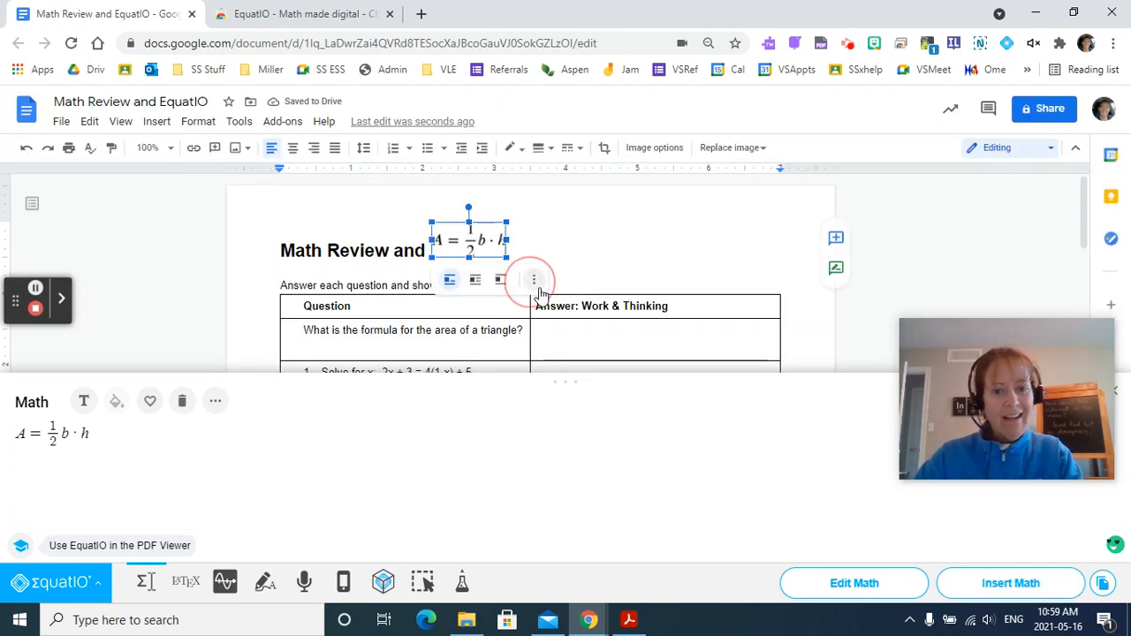
{"action": "left_click", "coordinate": [579, 331]}
{"action": "left_click_drag", "start_coordinate": [579, 331], "coordinate": [577, 334]}
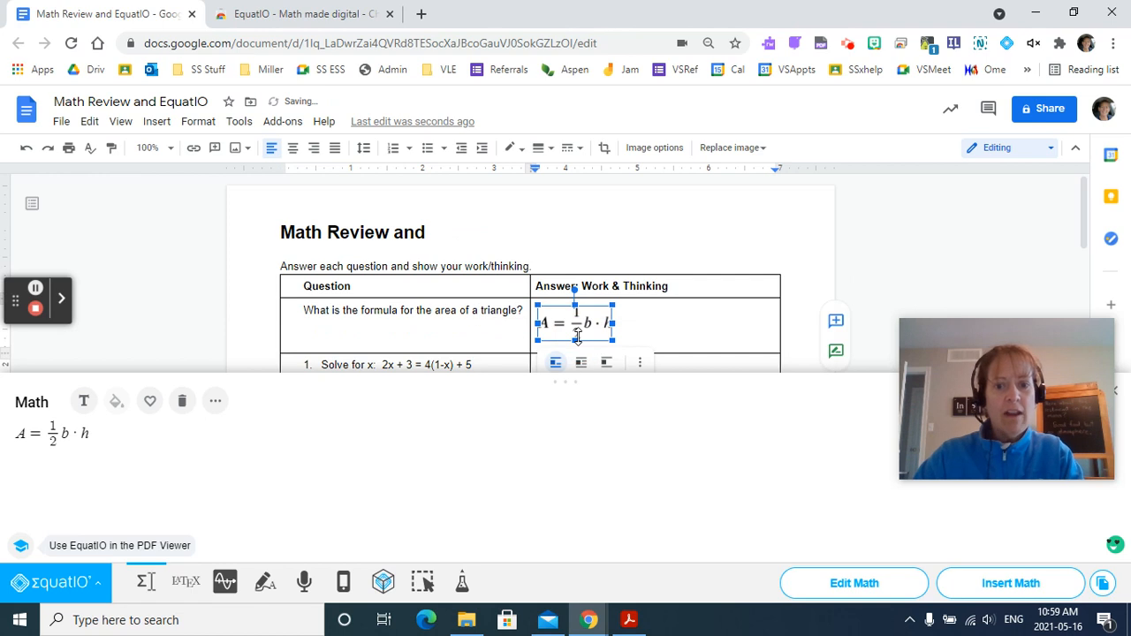
{"action": "left_click", "coordinate": [662, 338]}
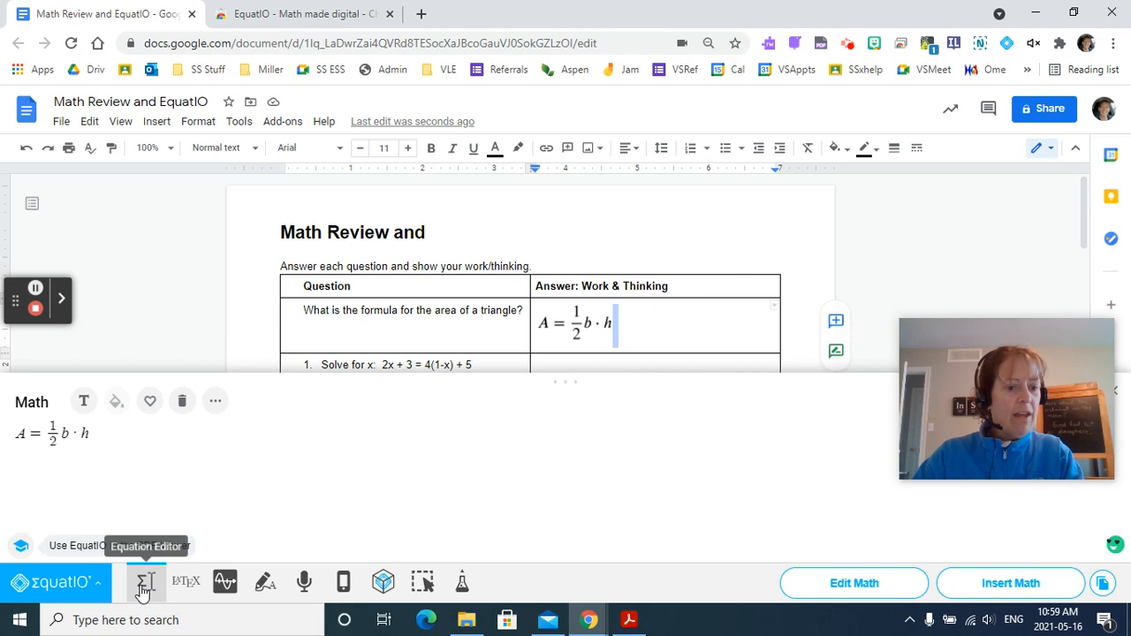
Clear the formula from the math editor and open the Graph tool.
{"action": "left_click_drag", "start_coordinate": [100, 436], "coordinate": [5, 433]}
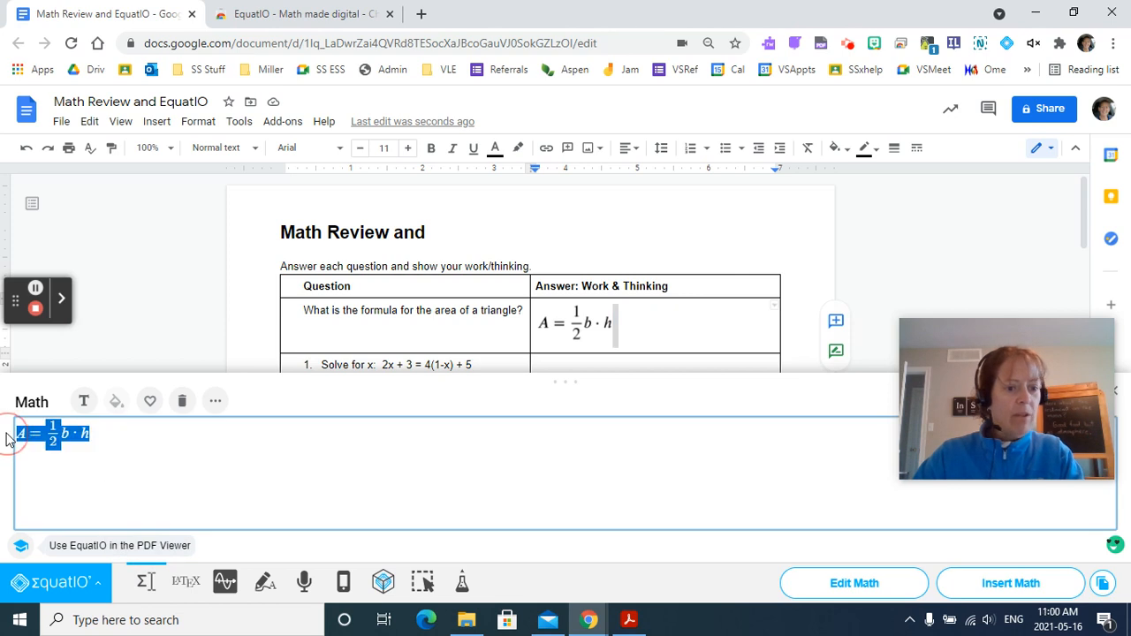
{"action": "key", "text": "BackSpace"}
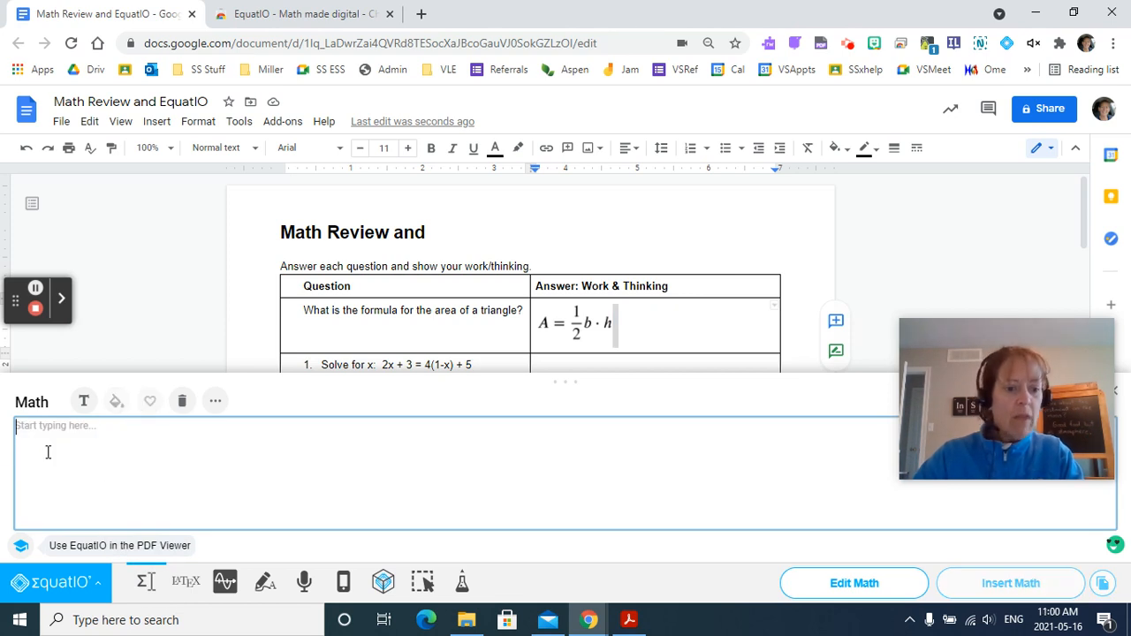
{"action": "left_click", "coordinate": [225, 583]}
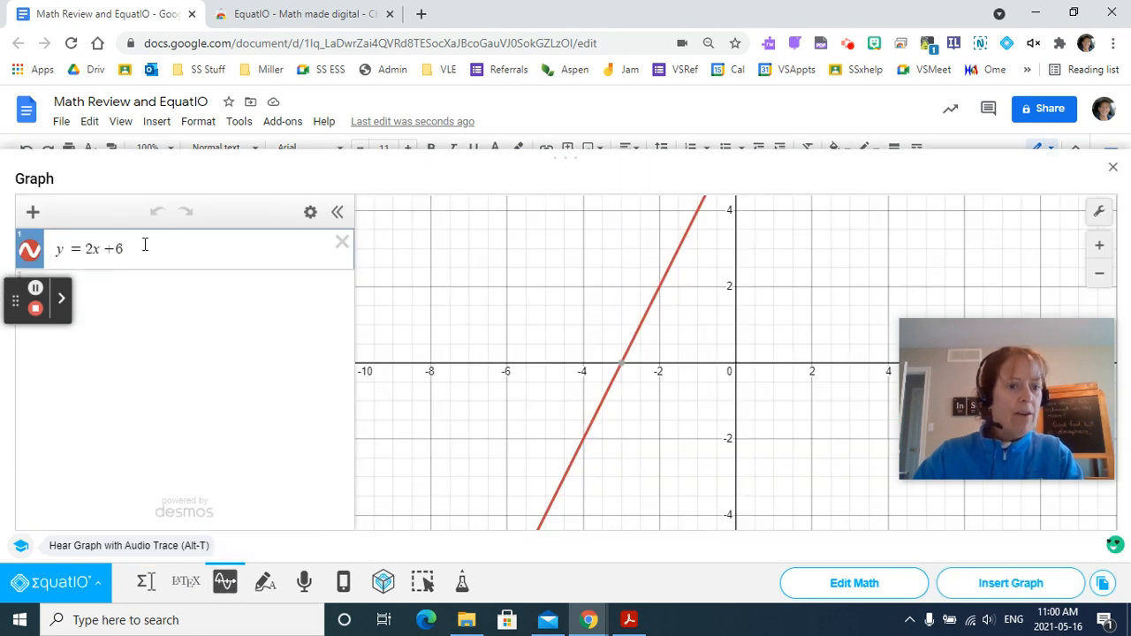
Replace the graph equation with y = 4x + 2 and insert the graph into the document.
{"action": "left_click_drag", "start_coordinate": [145, 245], "coordinate": [56, 247]}
{"action": "key", "text": "BackSpace"}
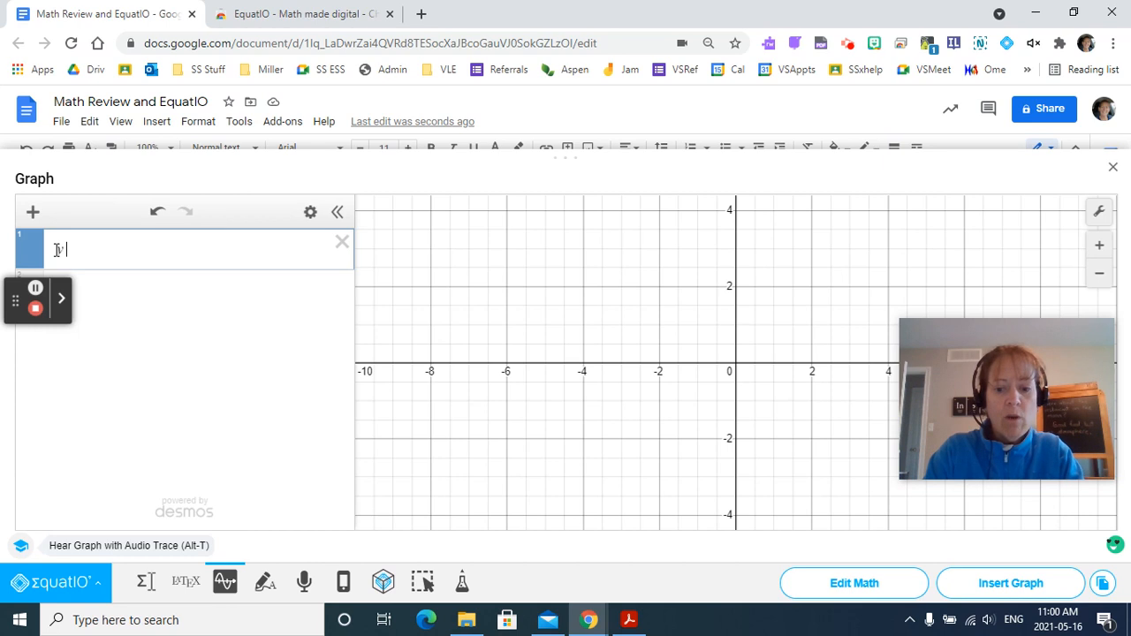
{"action": "type", "text": "="}
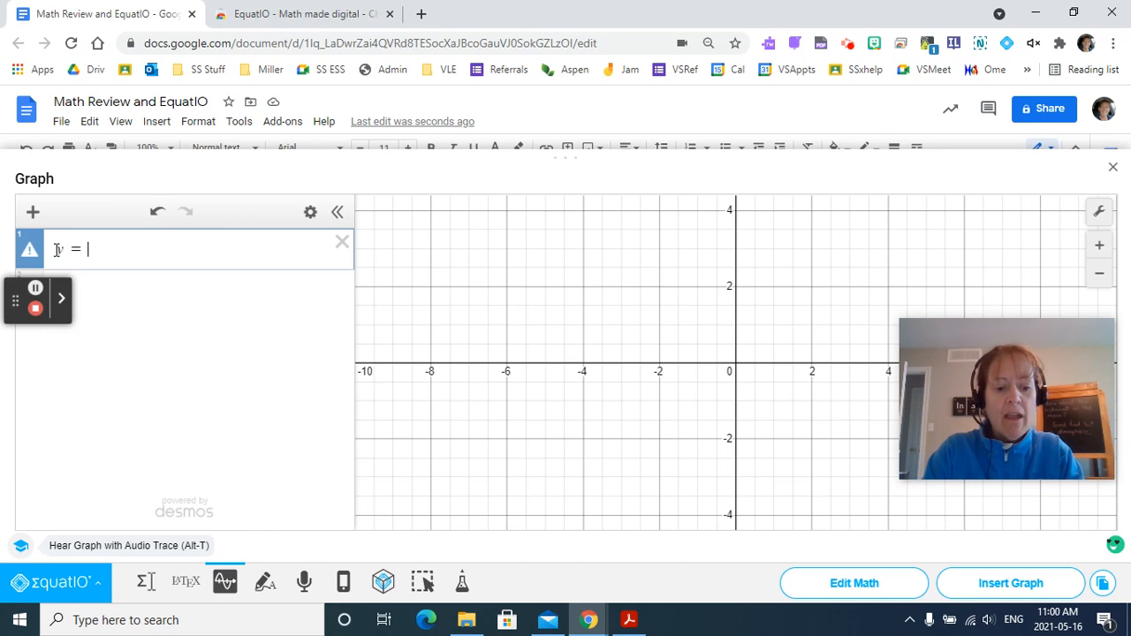
{"action": "type", "text": "4x"}
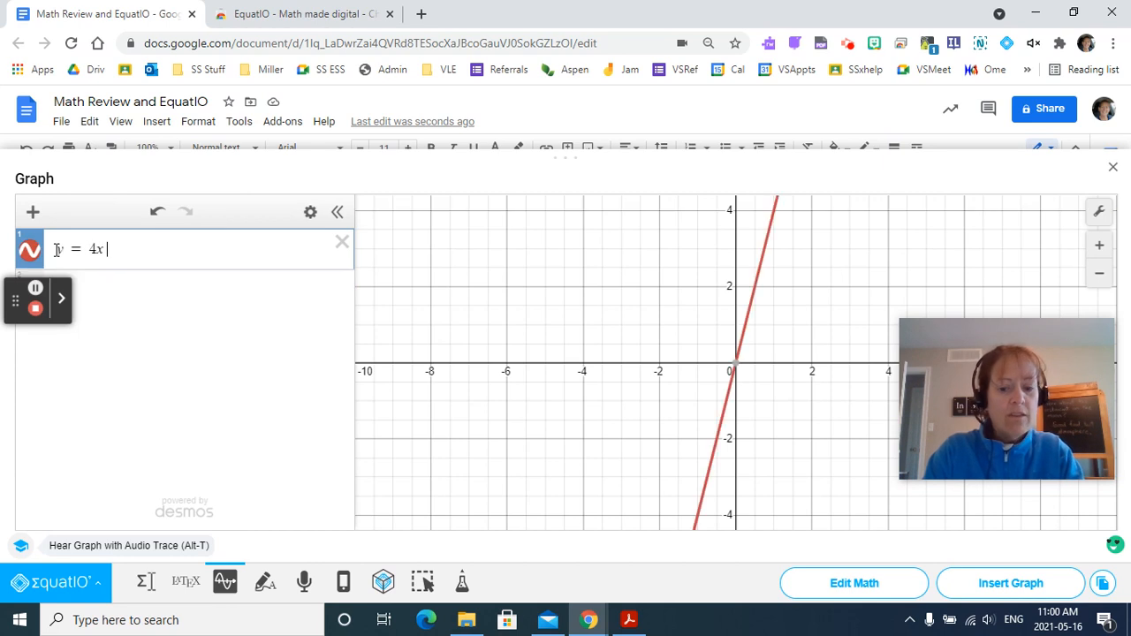
{"action": "type", "text": "+2"}
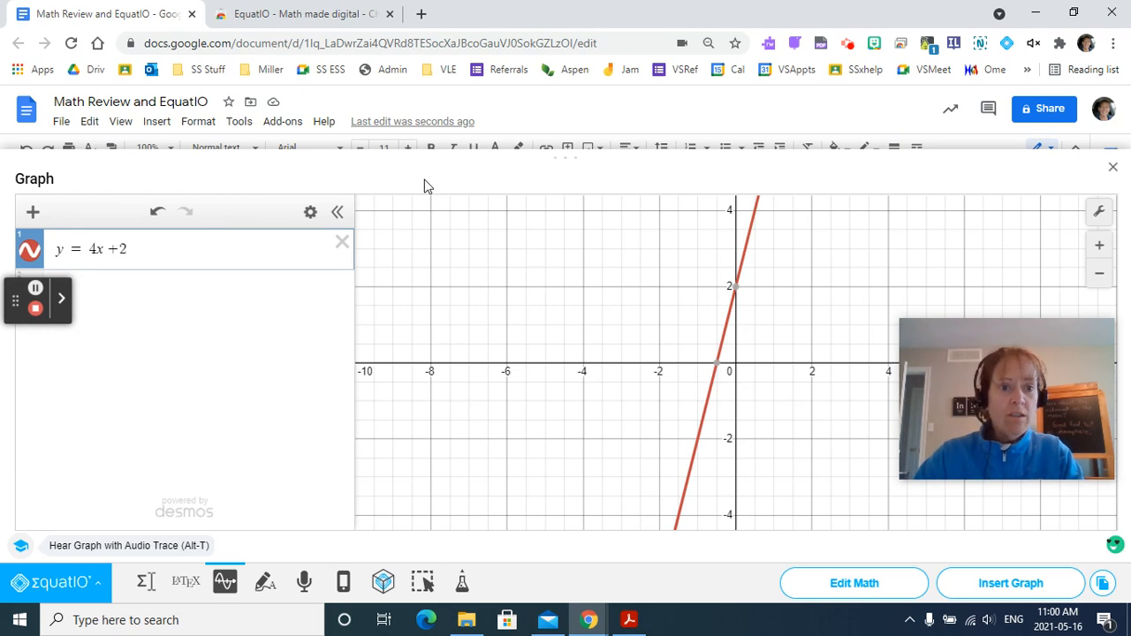
{"action": "left_click", "coordinate": [429, 232]}
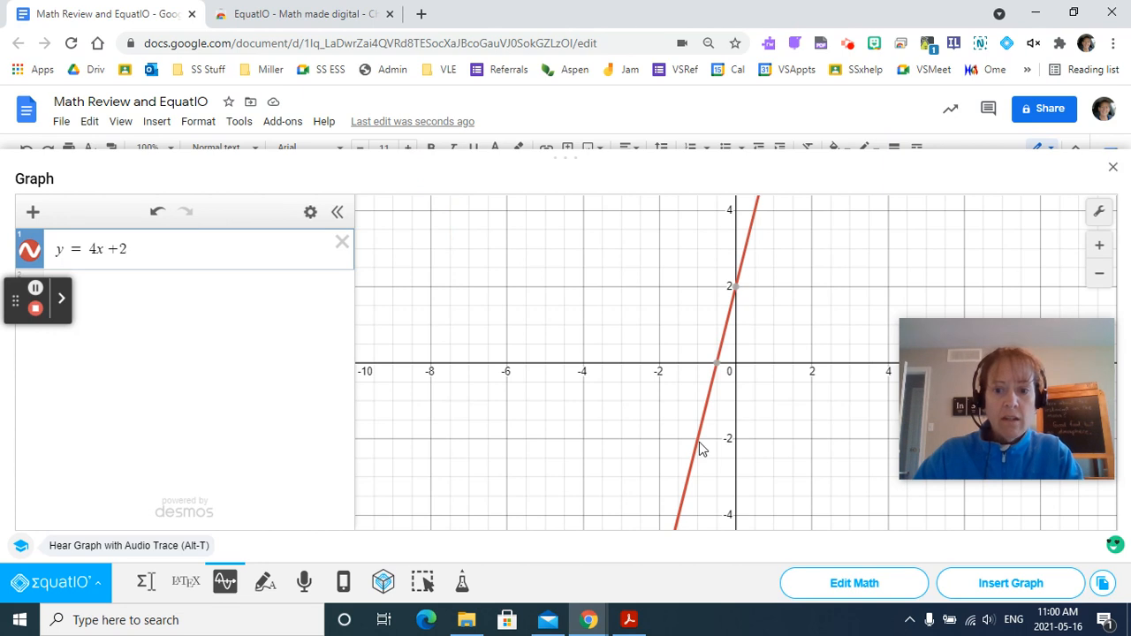
{"action": "left_click", "coordinate": [1000, 587]}
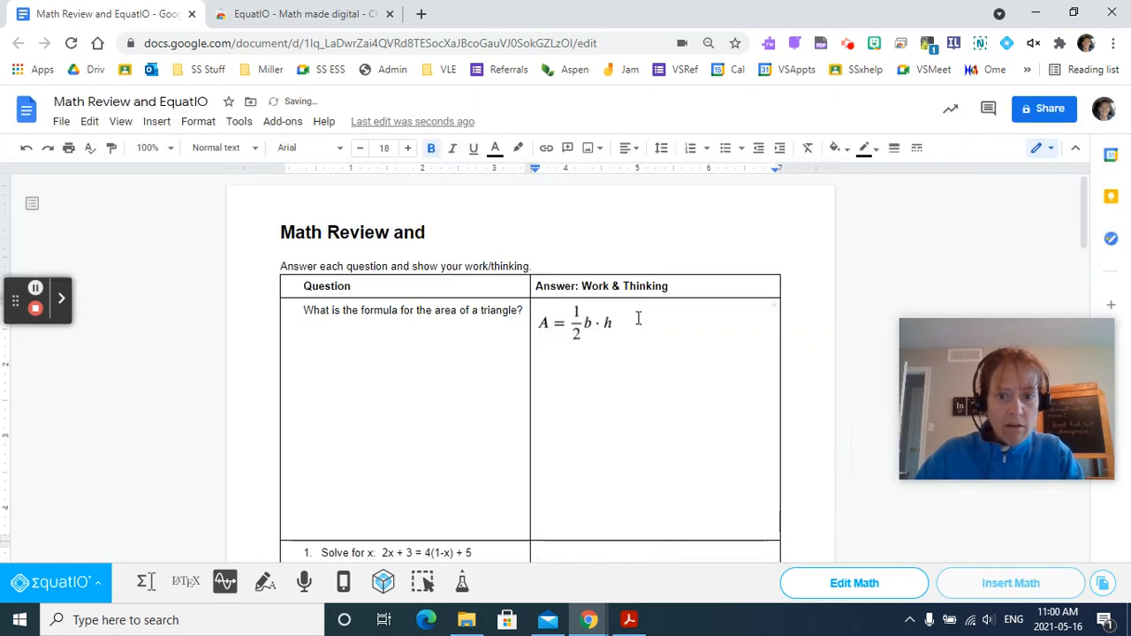
Move the graph image into the Answer cell of the Solve for x question.
{"action": "scroll", "coordinate": [641, 341], "scroll_direction": "down", "scroll_amount": 2}
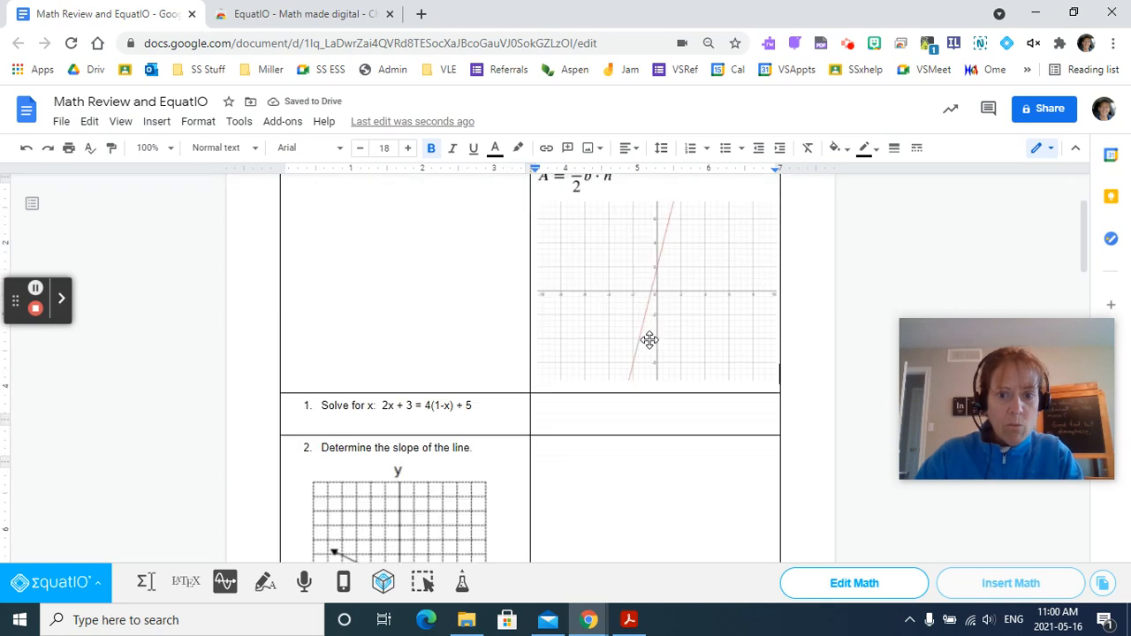
{"action": "left_click", "coordinate": [624, 292]}
{"action": "left_click_drag", "start_coordinate": [624, 292], "coordinate": [589, 404]}
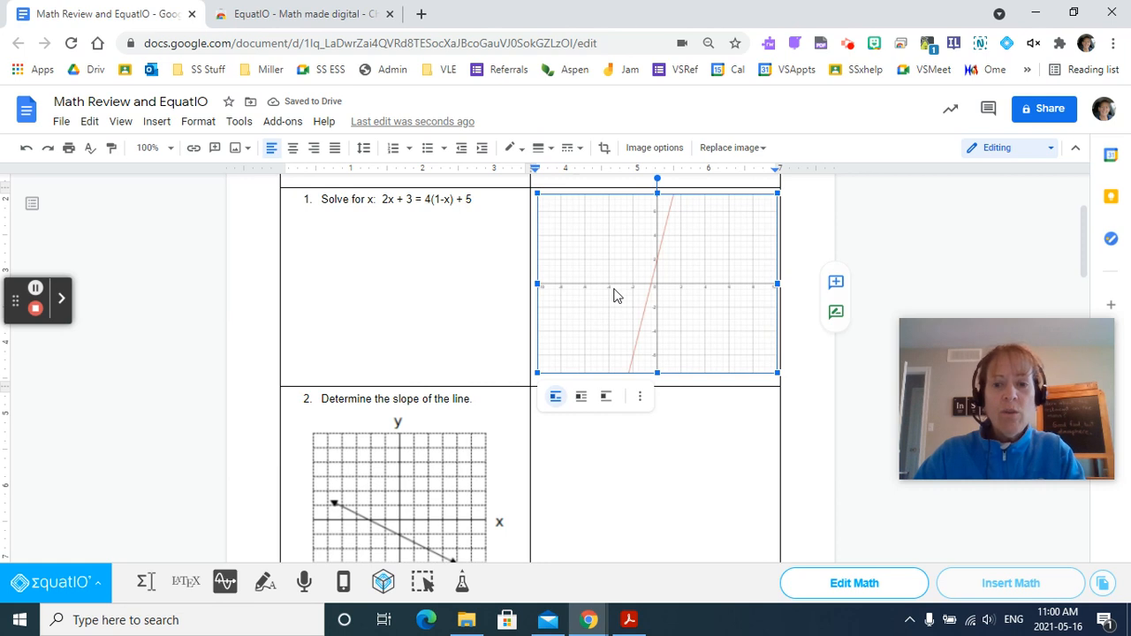
Reopen the inserted graph for editing, change its equation to y = 4x + 8, and update the graph in the document.
{"action": "left_click", "coordinate": [854, 585]}
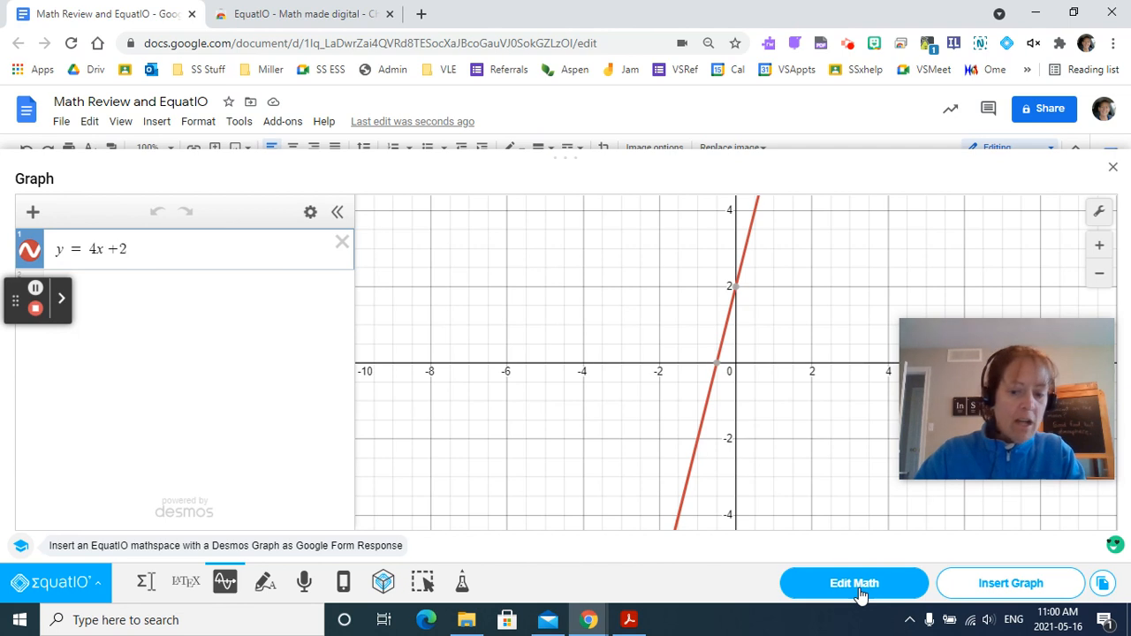
{"action": "key", "text": "BackSpace"}
{"action": "type", "text": "8"}
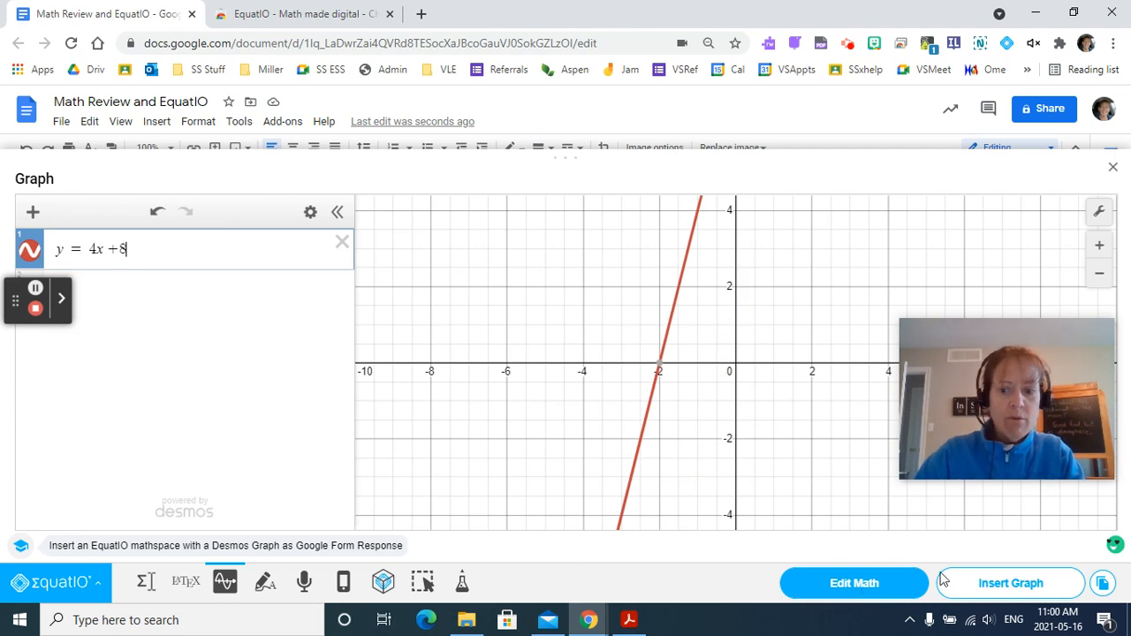
{"action": "left_click", "coordinate": [997, 588]}
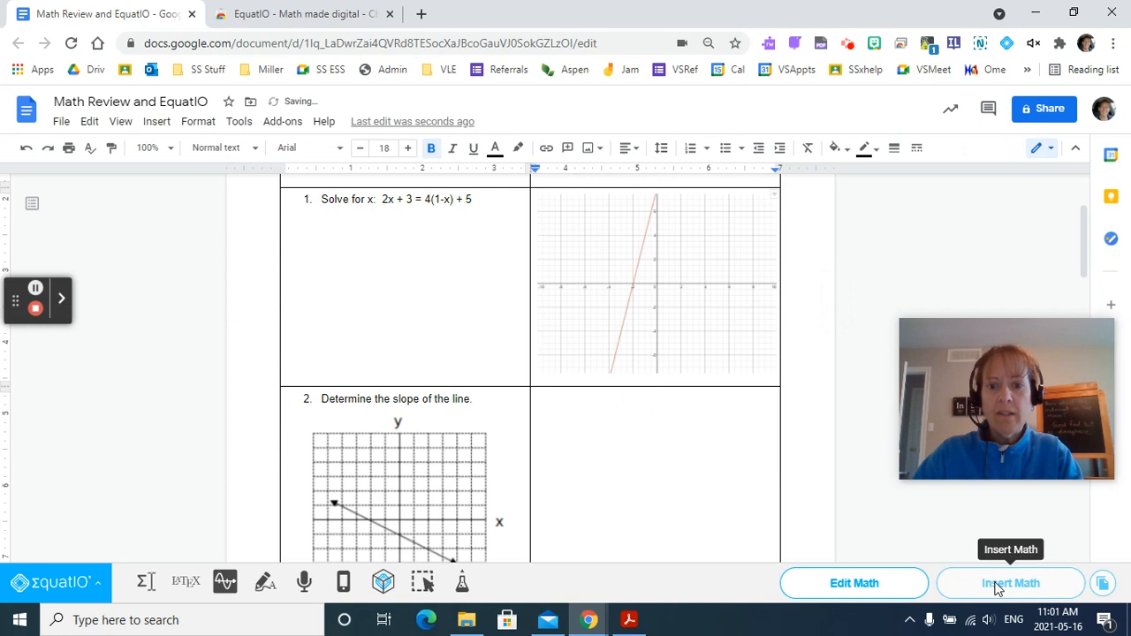
Handwrite 4 + 3 = 7 with the Handwriting tool and insert it into the document below the graph.
{"action": "left_click", "coordinate": [263, 585]}
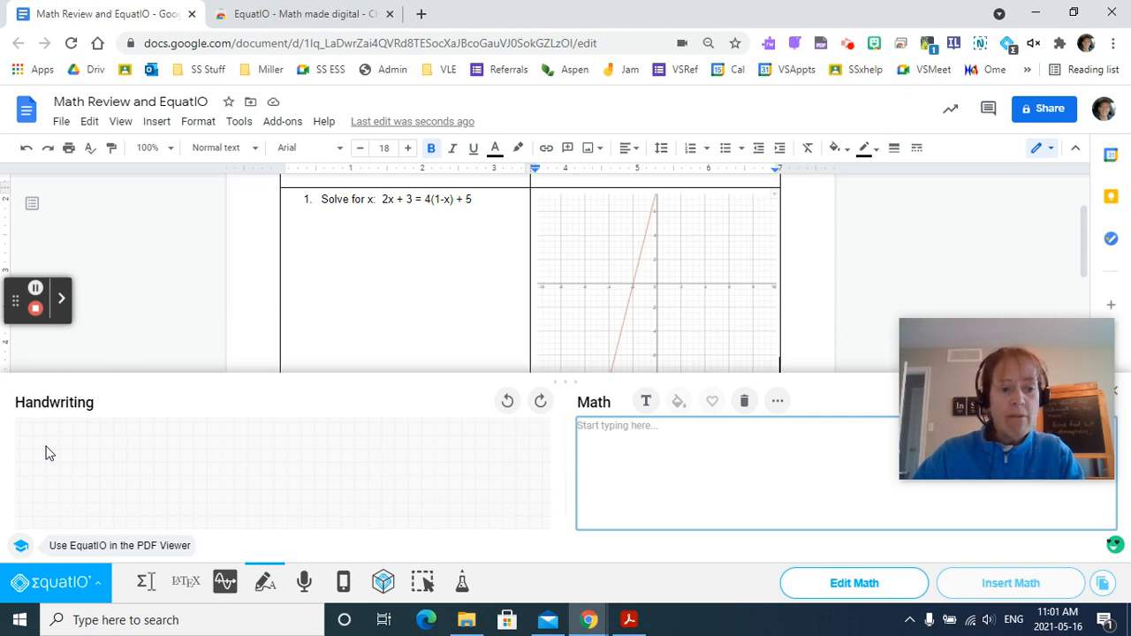
{"action": "mouse_move", "coordinate": [46, 448]}
{"action": "left_mouse_down"}
{"action": "mouse_move", "coordinate": [45, 457]}
{"action": "mouse_move", "coordinate": [76, 460]}
{"action": "mouse_move", "coordinate": [70, 488]}
{"action": "mouse_move", "coordinate": [102, 481]}
{"action": "mouse_move", "coordinate": [103, 463]}
{"action": "mouse_move", "coordinate": [144, 457]}
{"action": "mouse_move", "coordinate": [148, 492]}
{"action": "mouse_move", "coordinate": [127, 485]}
{"action": "mouse_move", "coordinate": [189, 460]}
{"action": "mouse_move", "coordinate": [194, 475]}
{"action": "mouse_move", "coordinate": [220, 452]}
{"action": "mouse_move", "coordinate": [260, 452]}
{"action": "mouse_move", "coordinate": [258, 485]}
{"action": "left_mouse_up"}
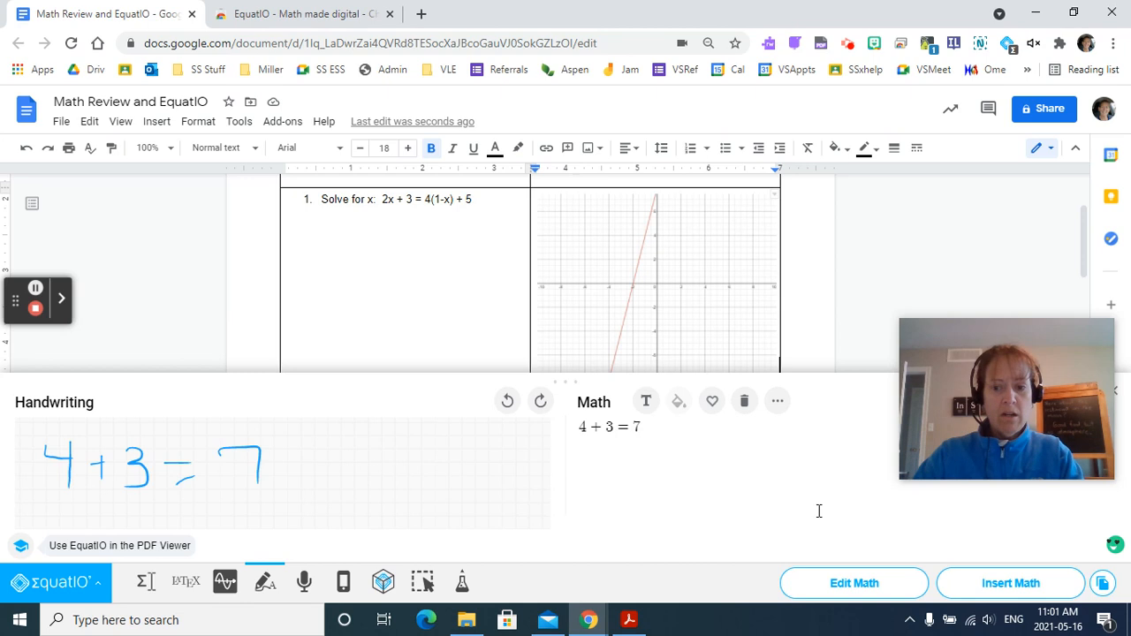
{"action": "left_click", "coordinate": [1025, 594]}
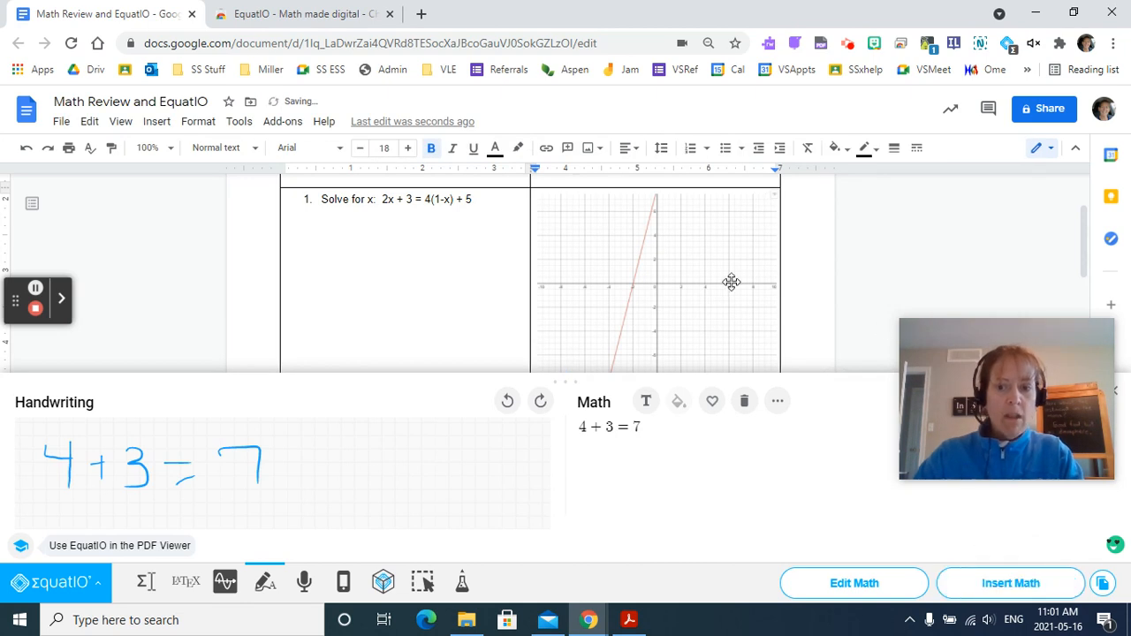
{"action": "scroll", "coordinate": [755, 301], "scroll_direction": "down", "scroll_amount": 2}
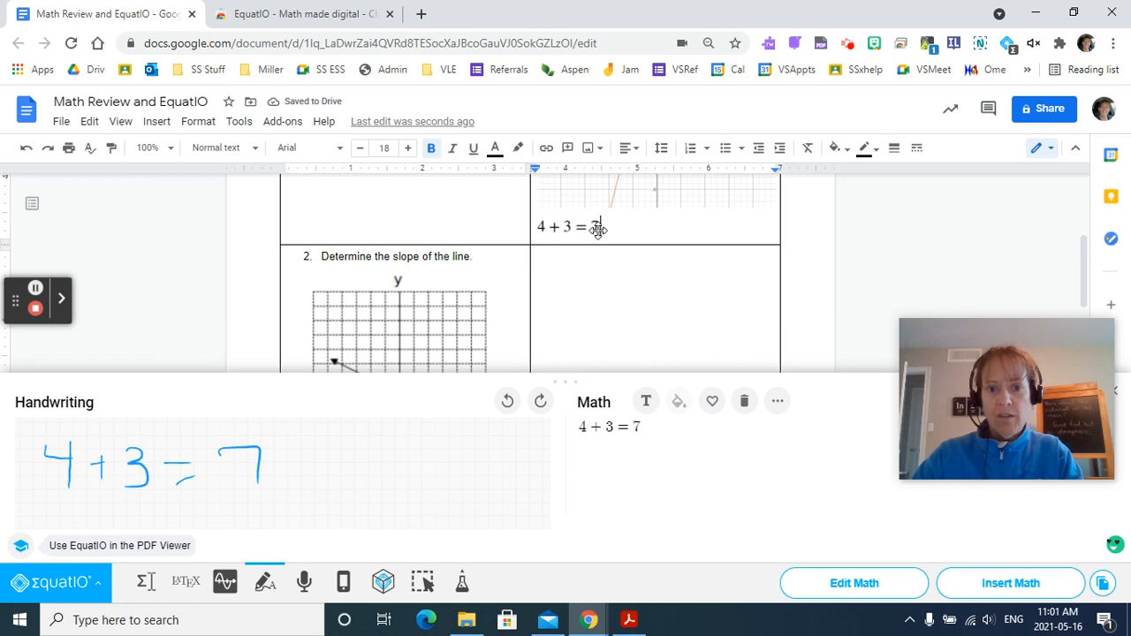
{"action": "left_click", "coordinate": [601, 230]}
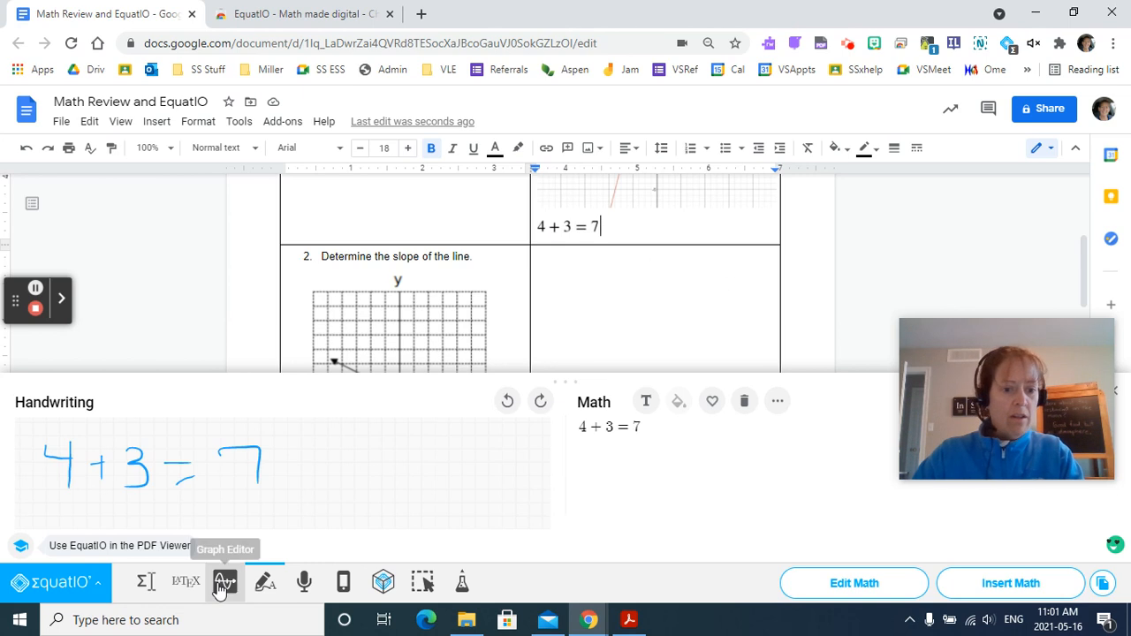
Dictate y = -3x - 1 with the Speech tool and insert it into the Answer cell of the slope question.
{"action": "left_click", "coordinate": [305, 585]}
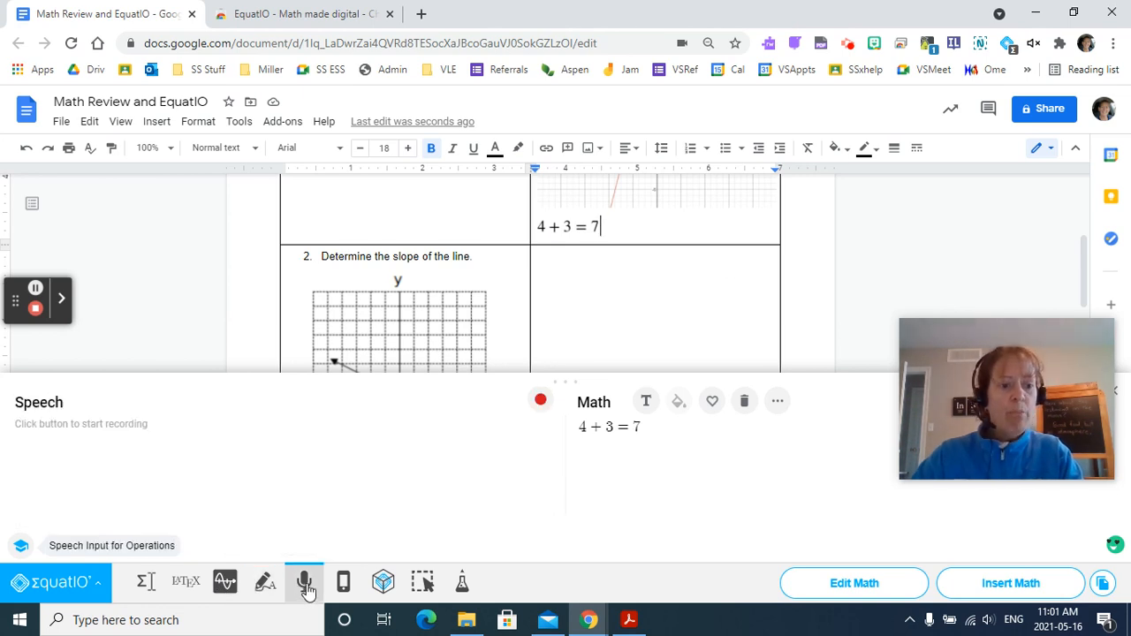
{"action": "triple_click", "coordinate": [595, 280]}
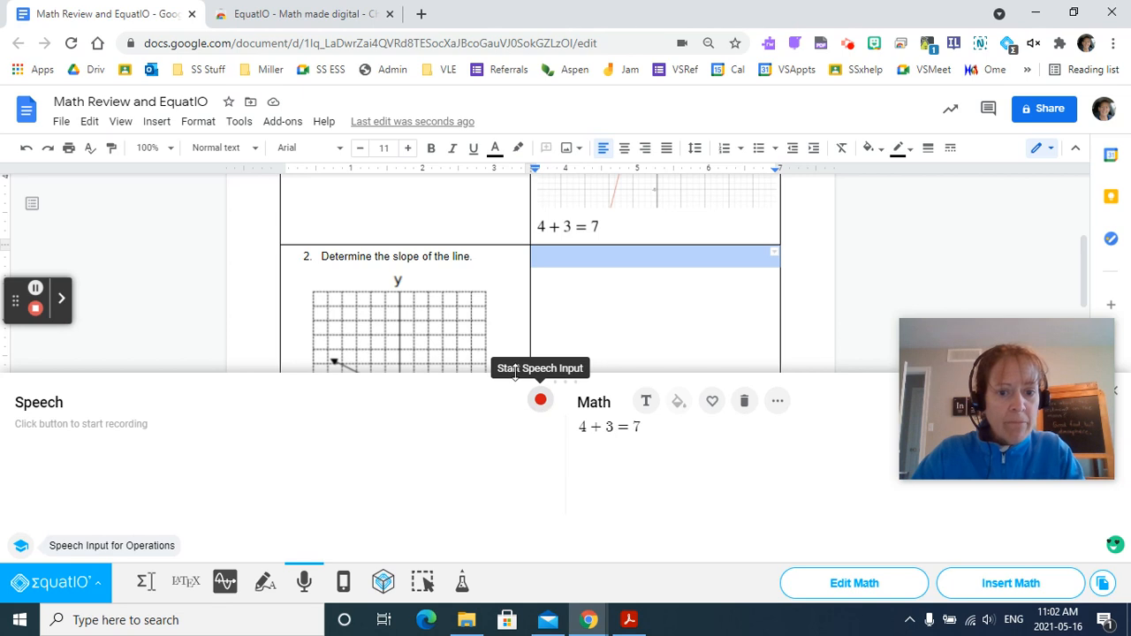
{"action": "scroll", "coordinate": [442, 331], "scroll_direction": "down", "scroll_amount": 1}
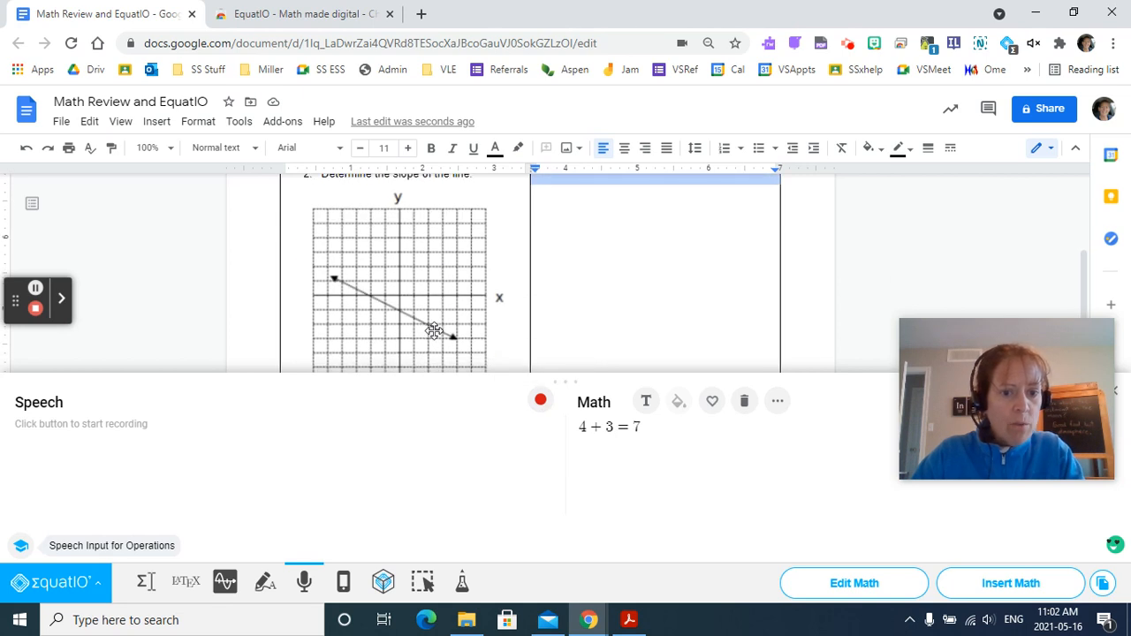
{"action": "left_click", "coordinate": [541, 403]}
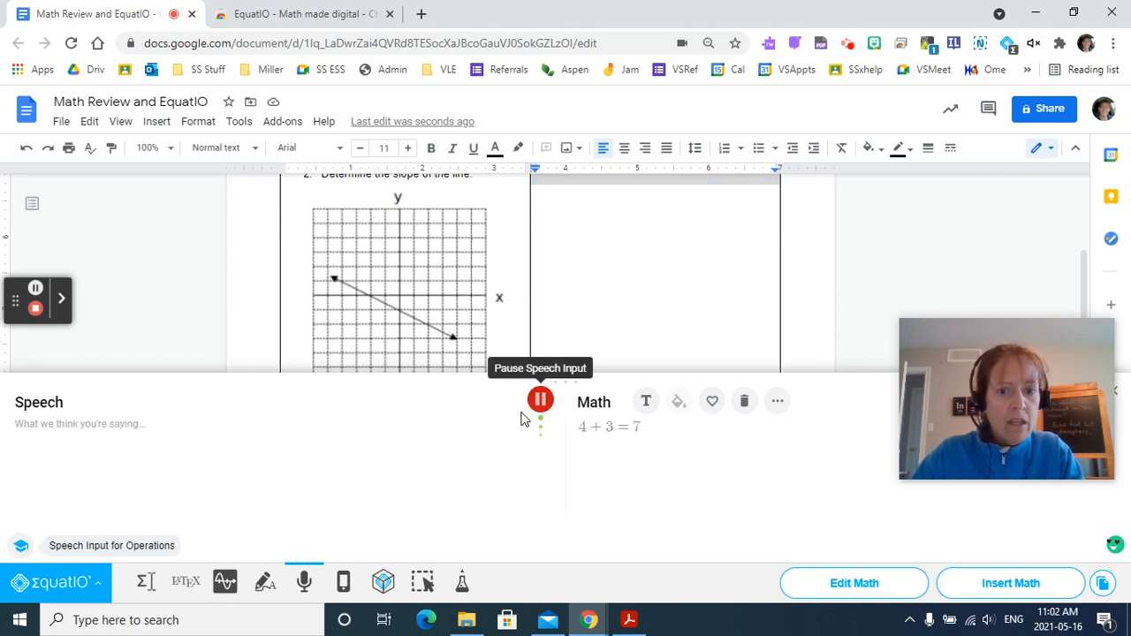
{"action": "left_click", "coordinate": [124, 440]}
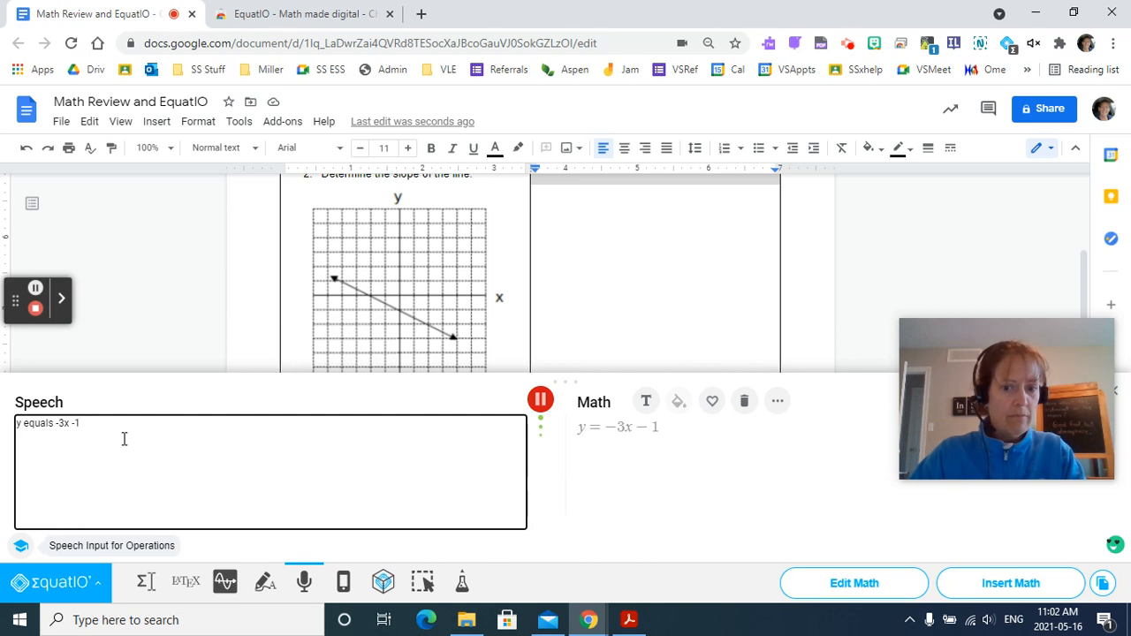
{"action": "left_click", "coordinate": [540, 400]}
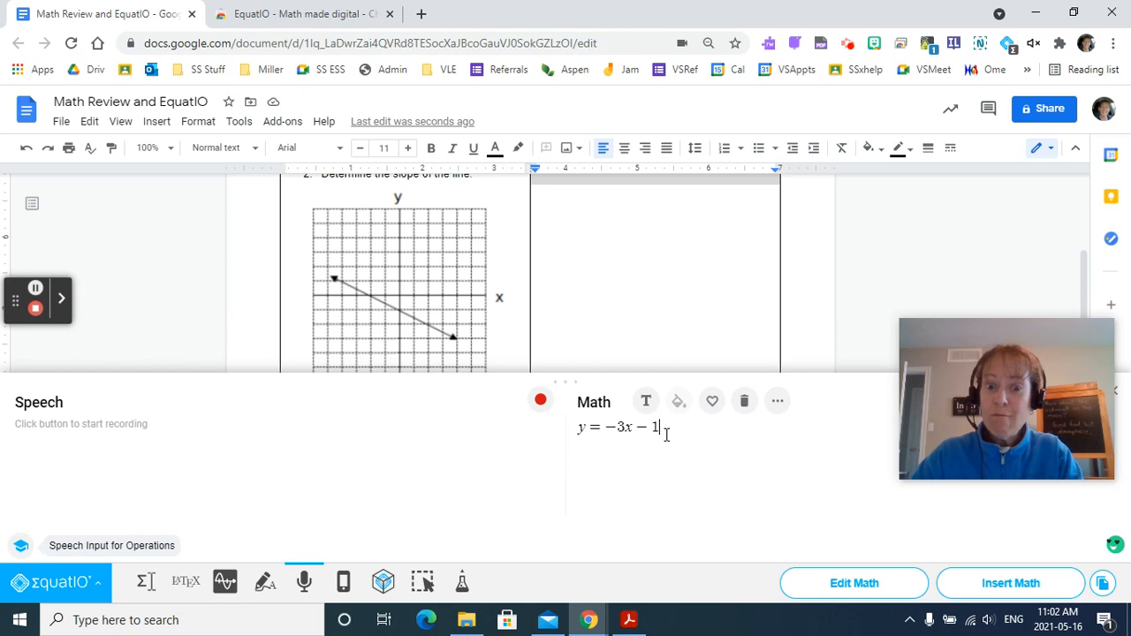
{"action": "left_click", "coordinate": [1009, 585]}
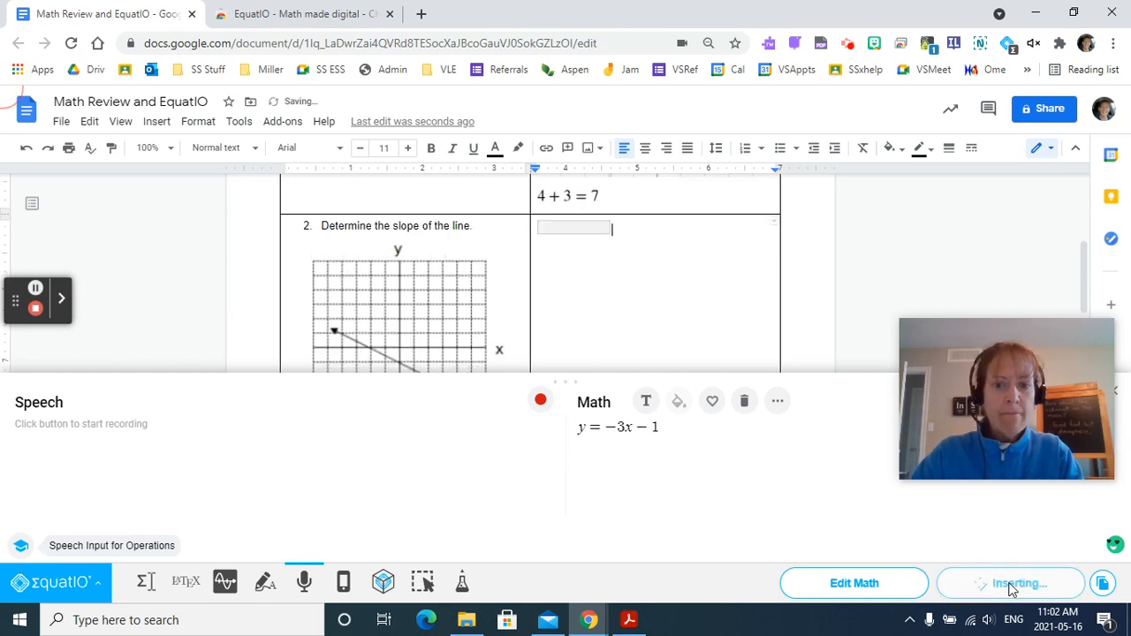